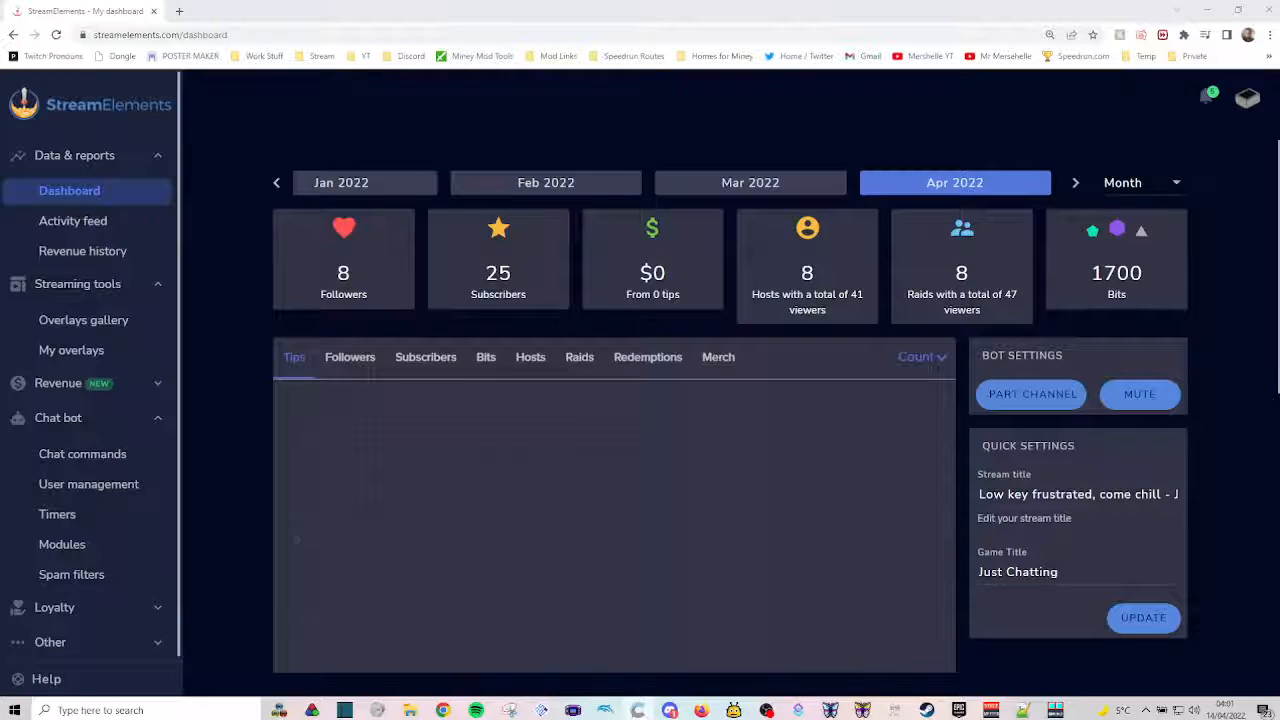
Step: Switch to the Chatterino chat and set the !death+ command's access level by sending "!cmd opts !death+ -level 500"
drag(1279, 97, 229, 72)
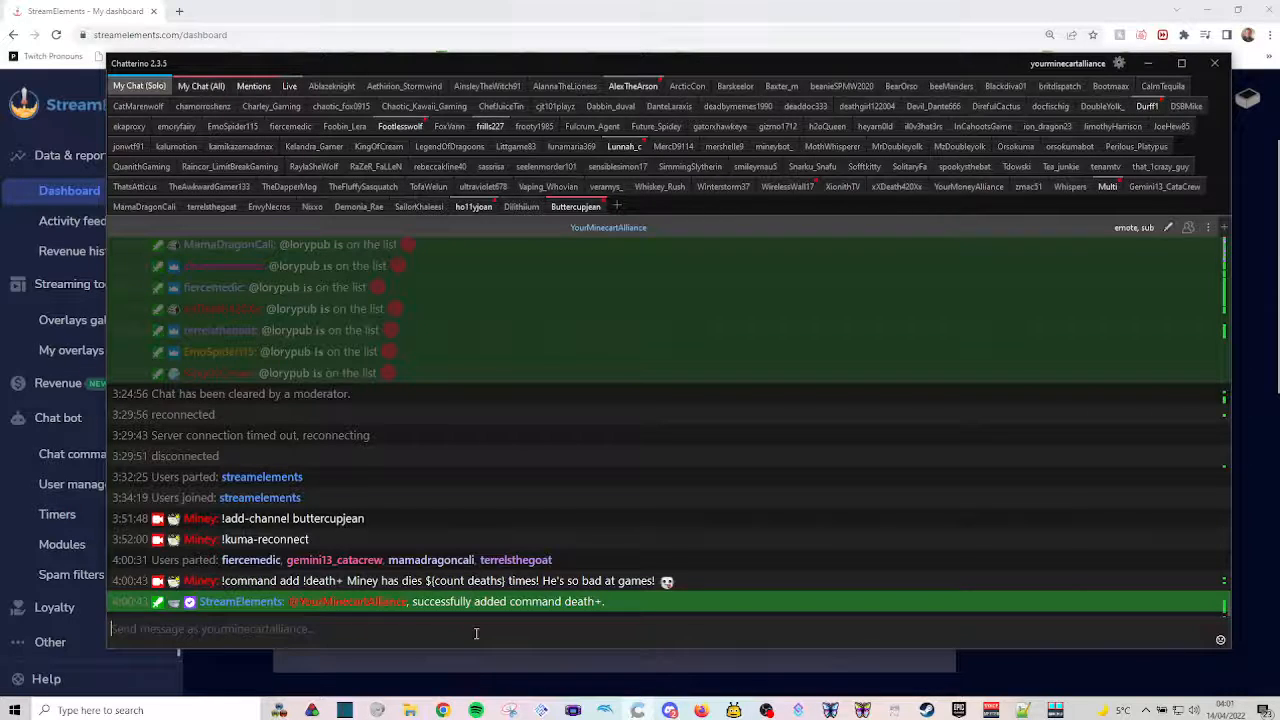
text(!)
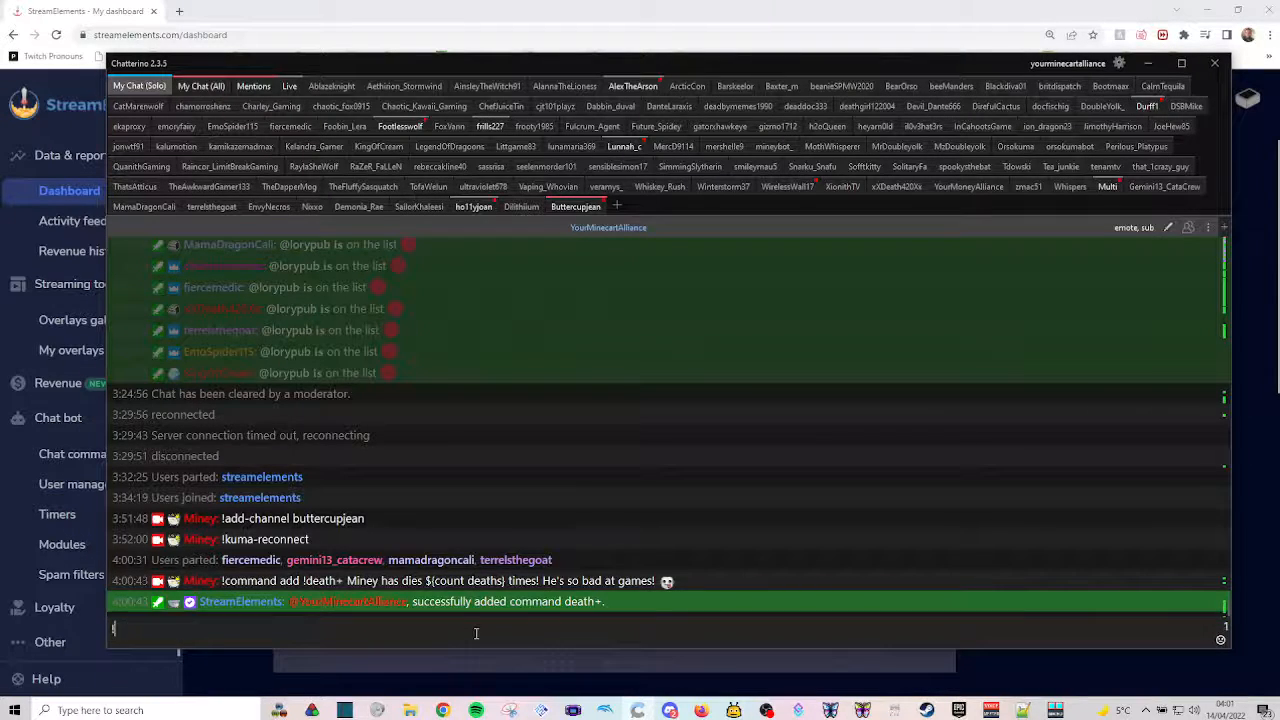
text(cmd opts )
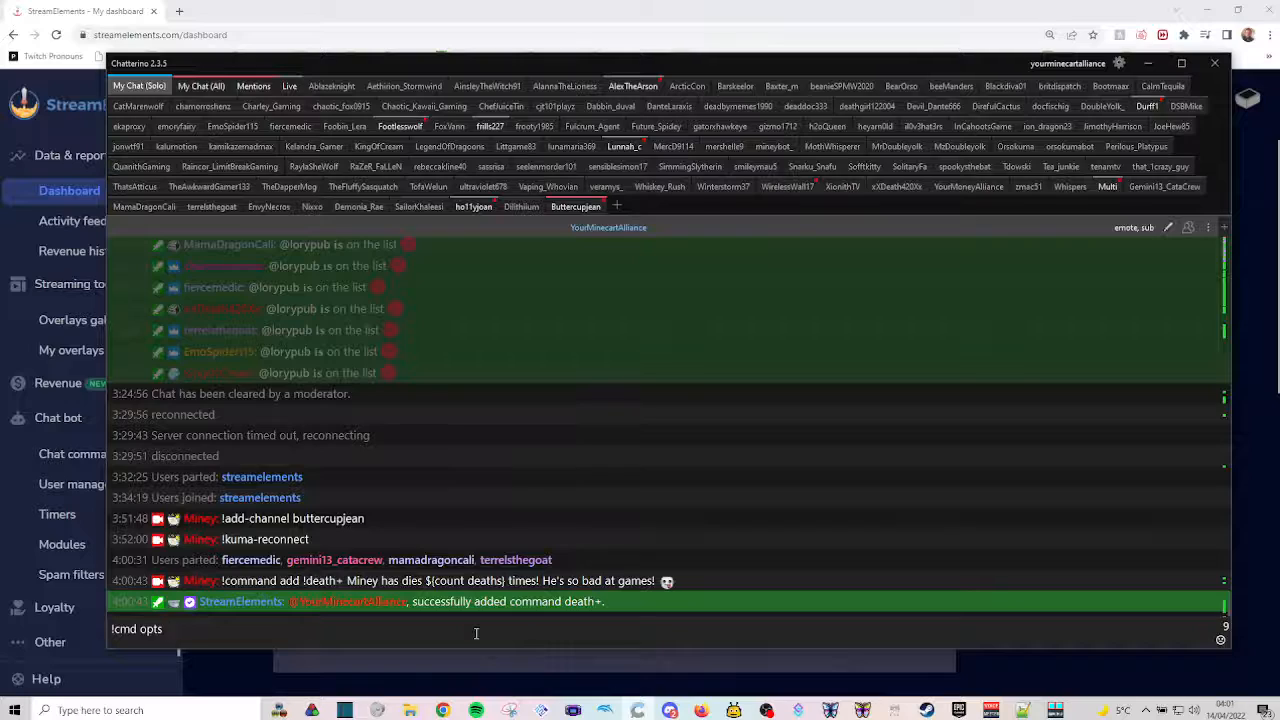
text(!dea)
key(BackSpace)
key(BackSpace)
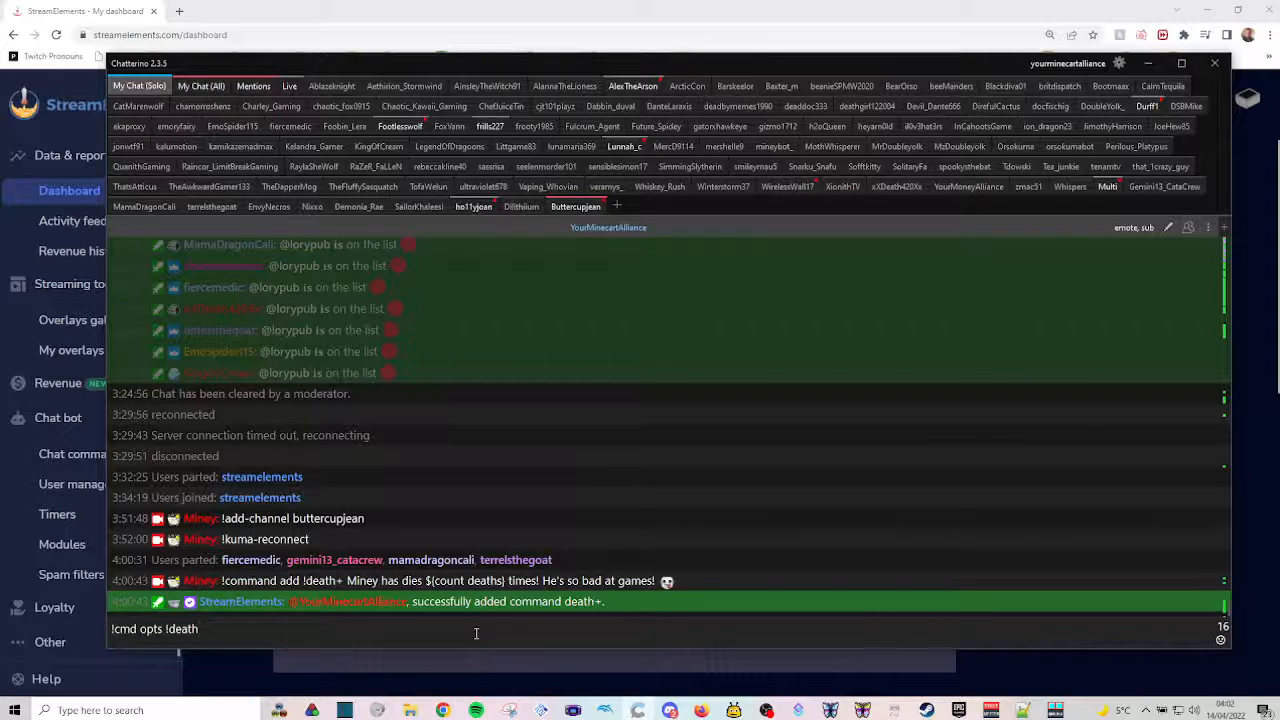
text(-leve)
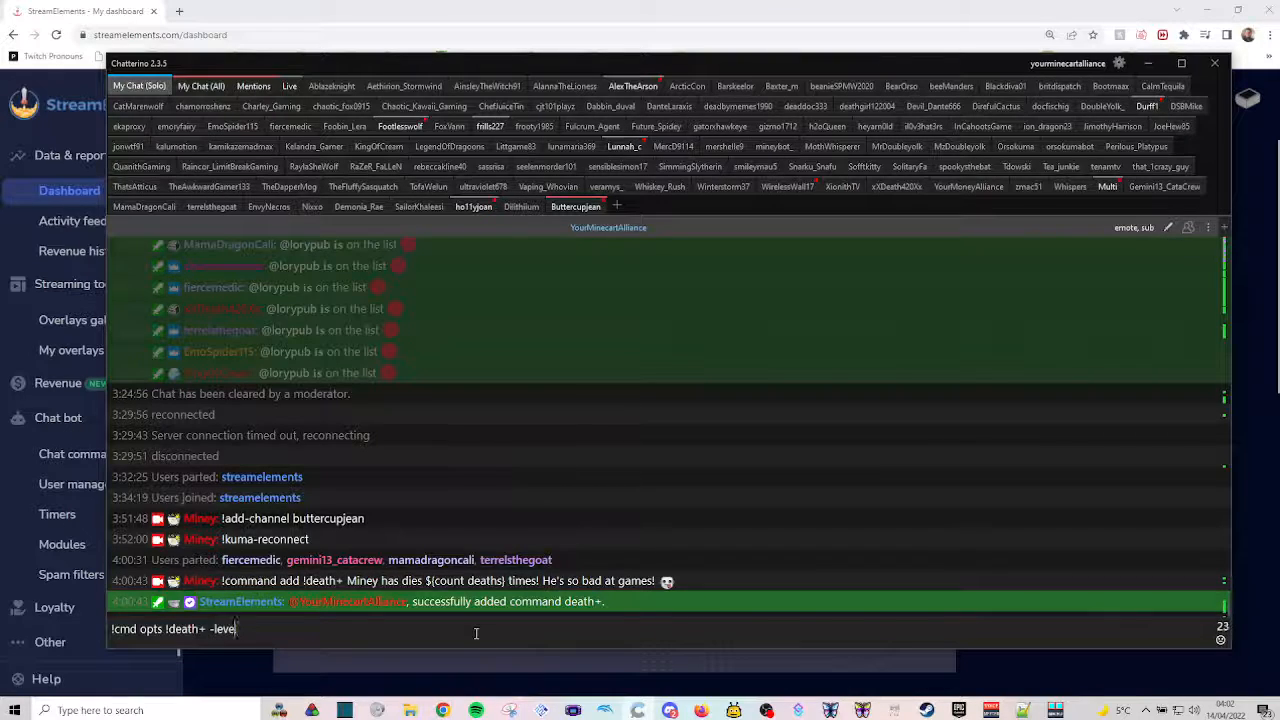
text(l 500)
key(Return)
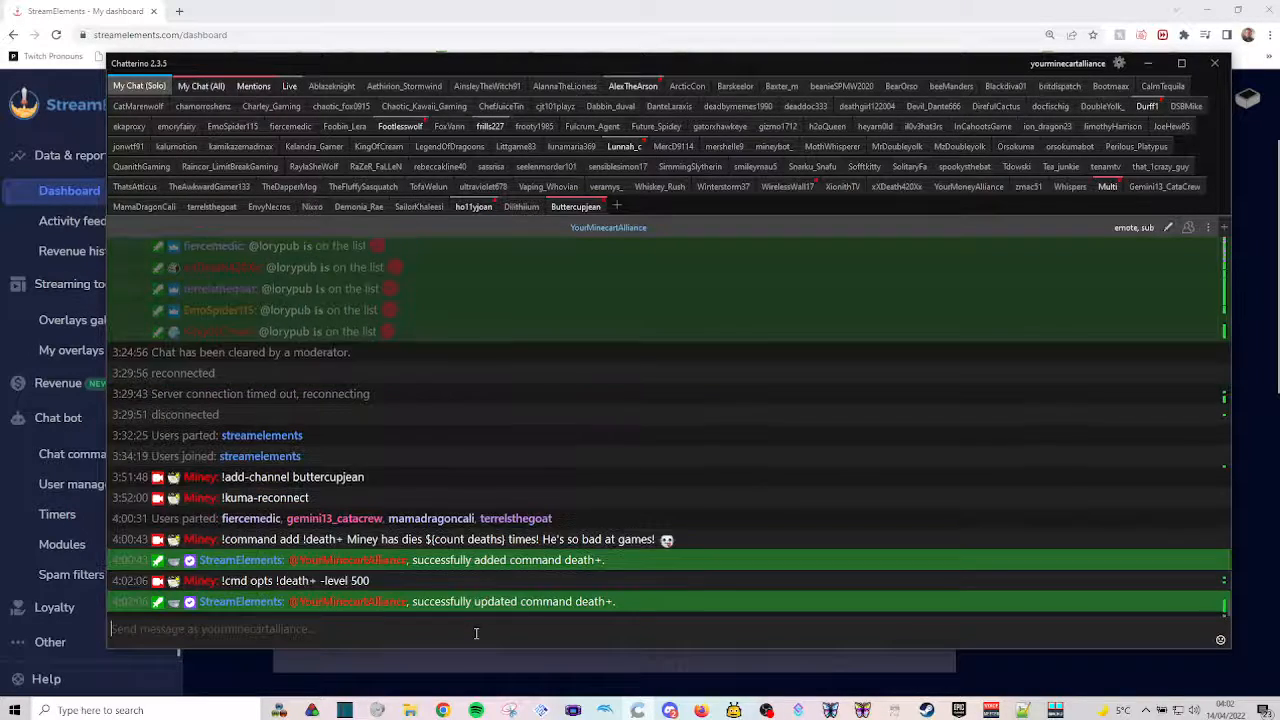
Step: Switch back to StreamElements and search the custom chat commands for "deat"
click(75, 456)
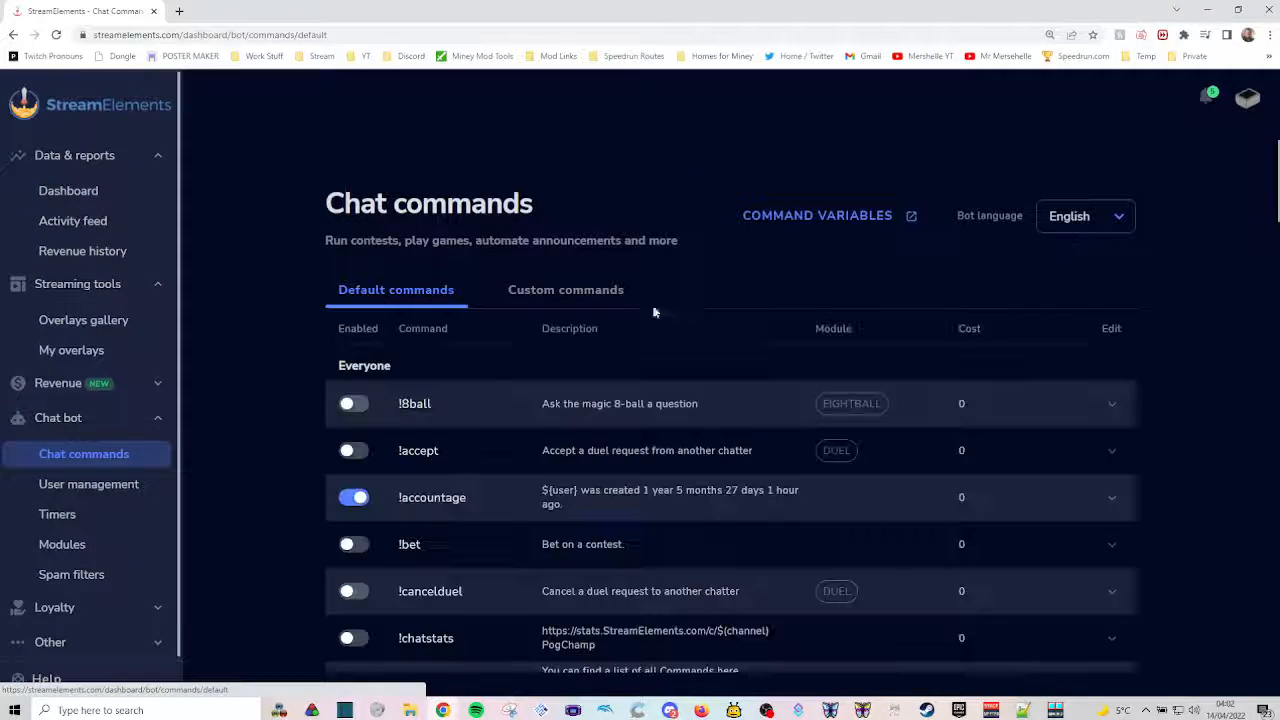
click(585, 291)
click(810, 337)
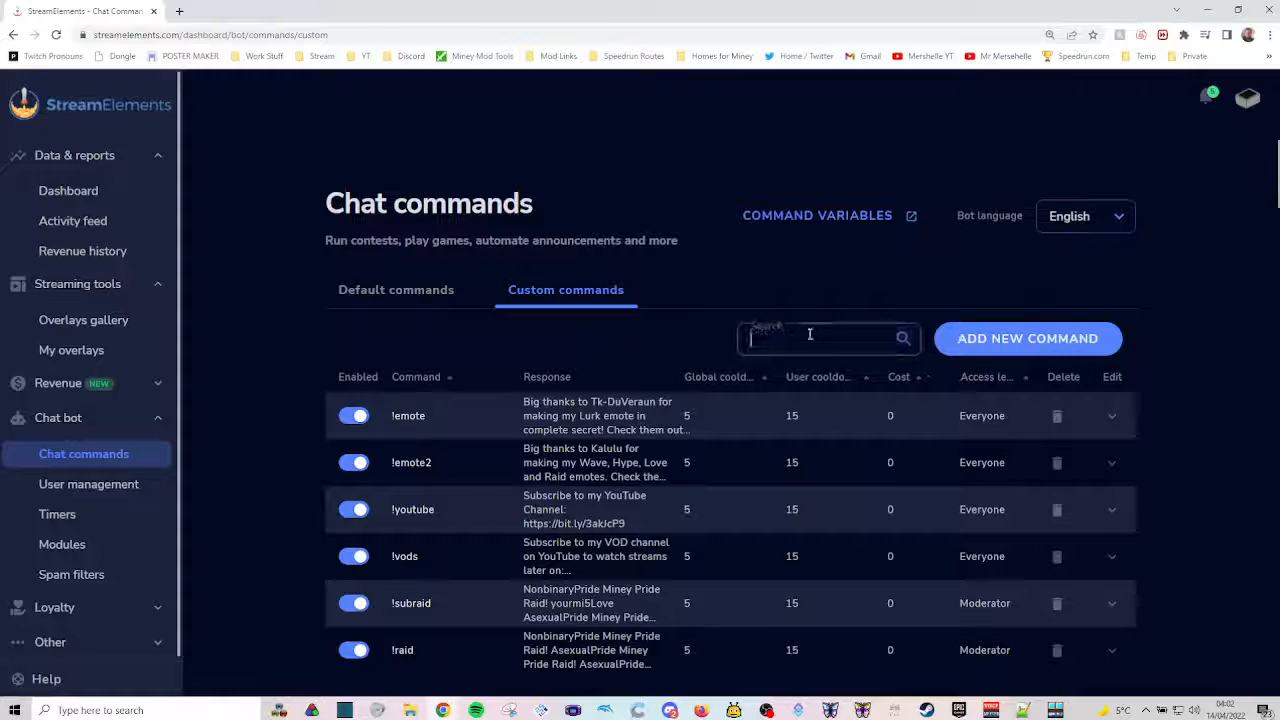
text(deat)
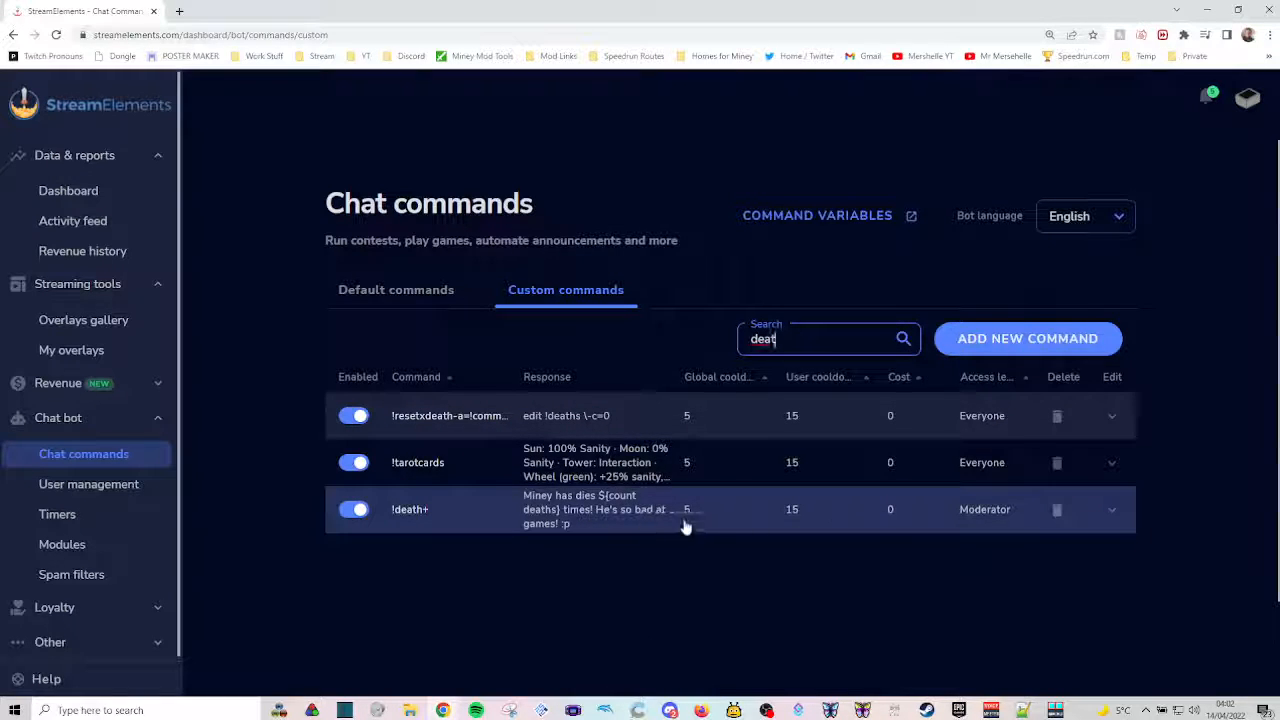
Step: Check the counter name in the !death+ command message in the Chatterino chat, then return to StreamElements
click(640, 710)
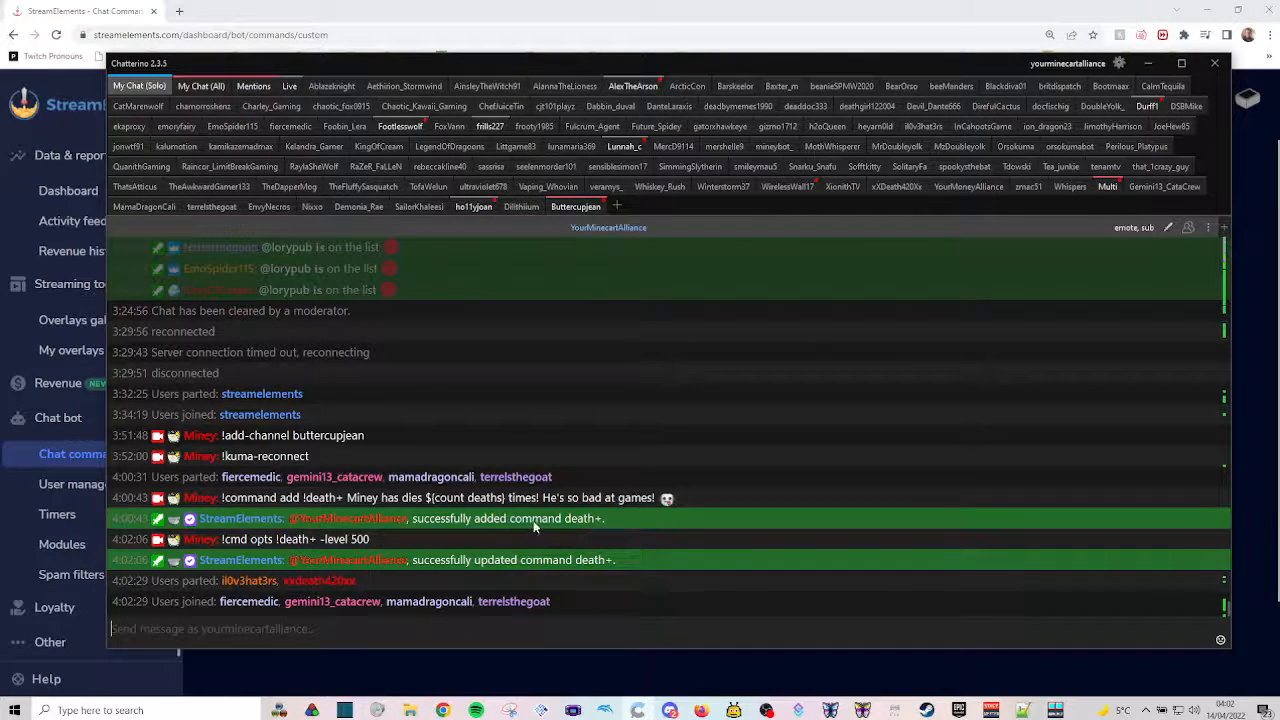
double_click(487, 500)
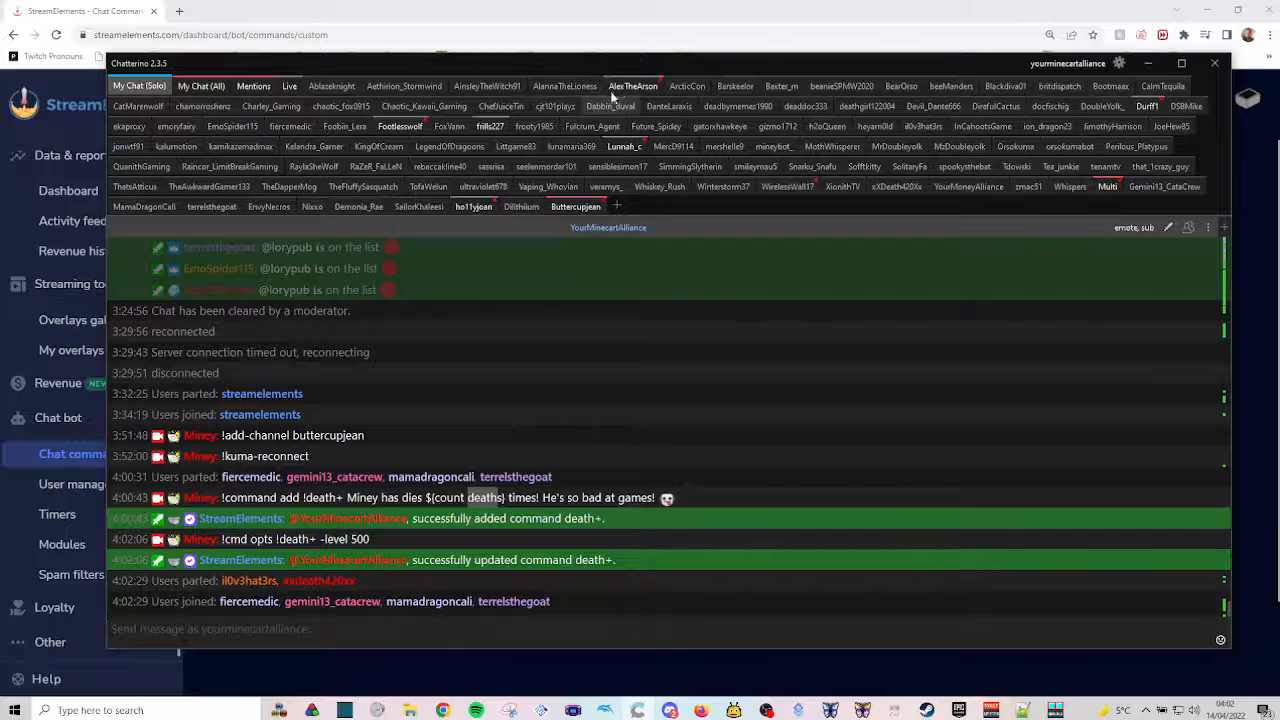
drag(640, 74, 1279, 80)
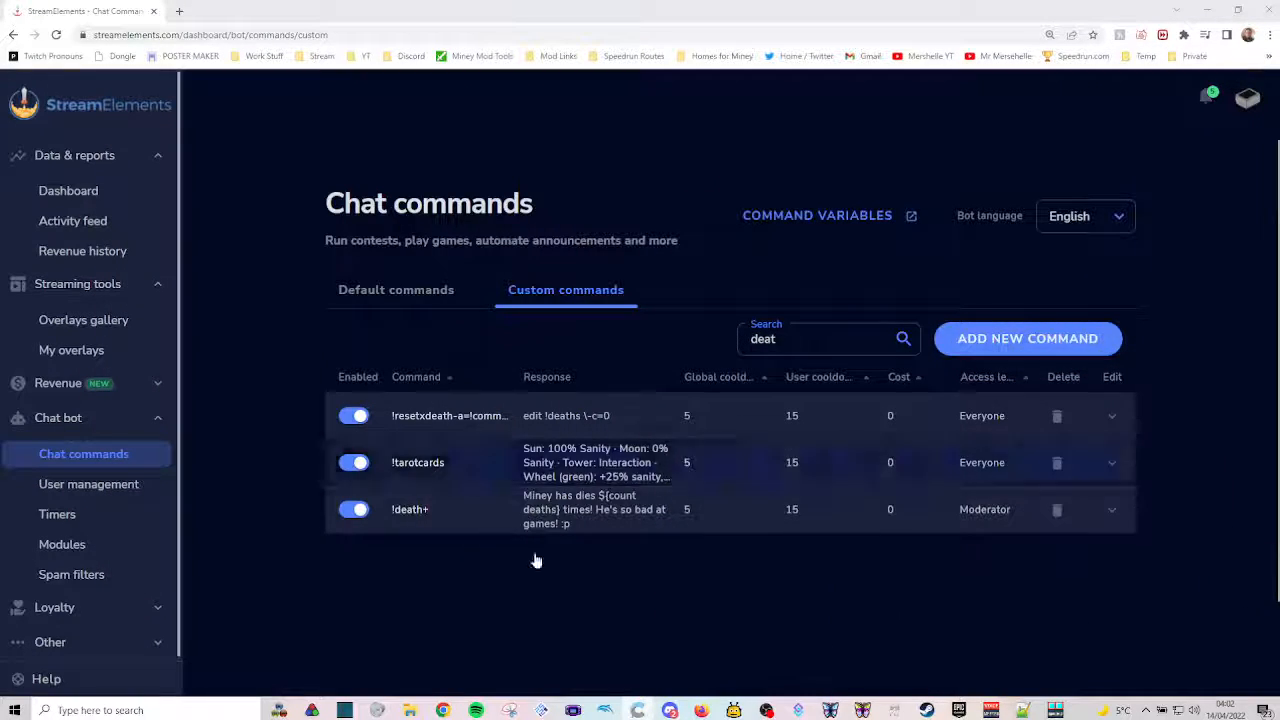
Step: Create a new overlay at 1080p resolution from the personal overlays page
click(88, 342)
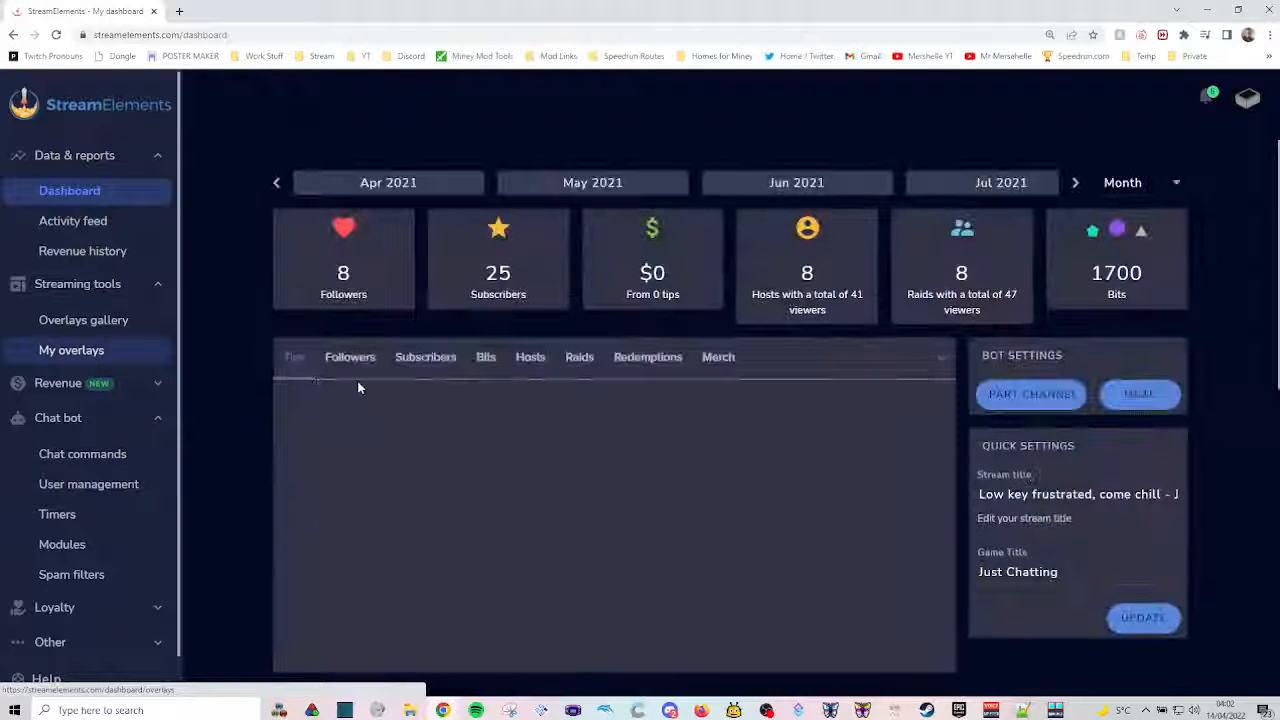
click(98, 350)
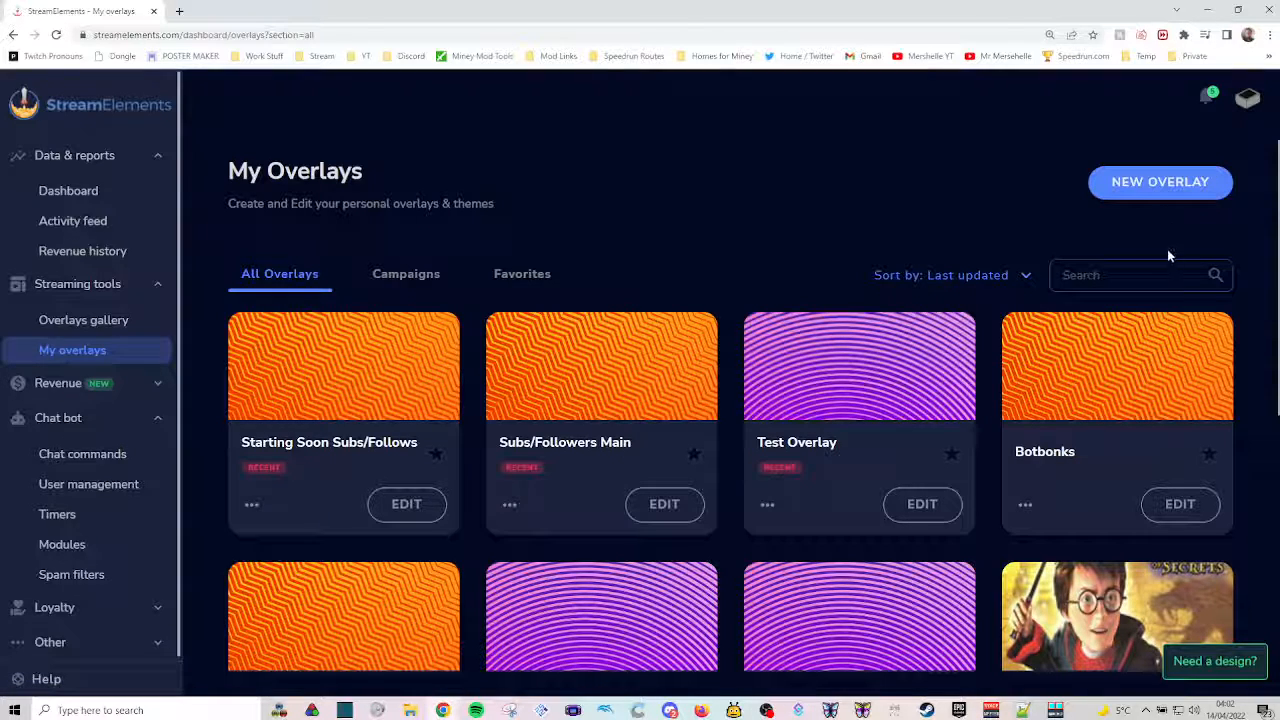
click(1168, 194)
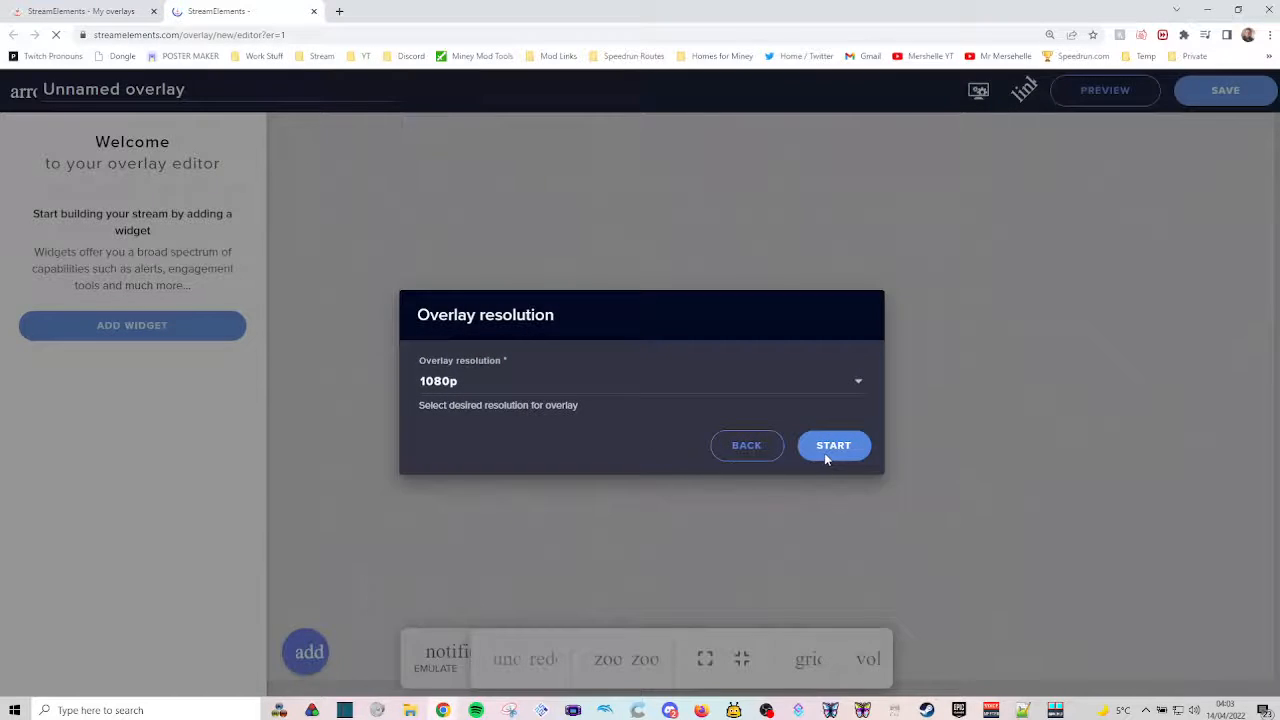
click(826, 458)
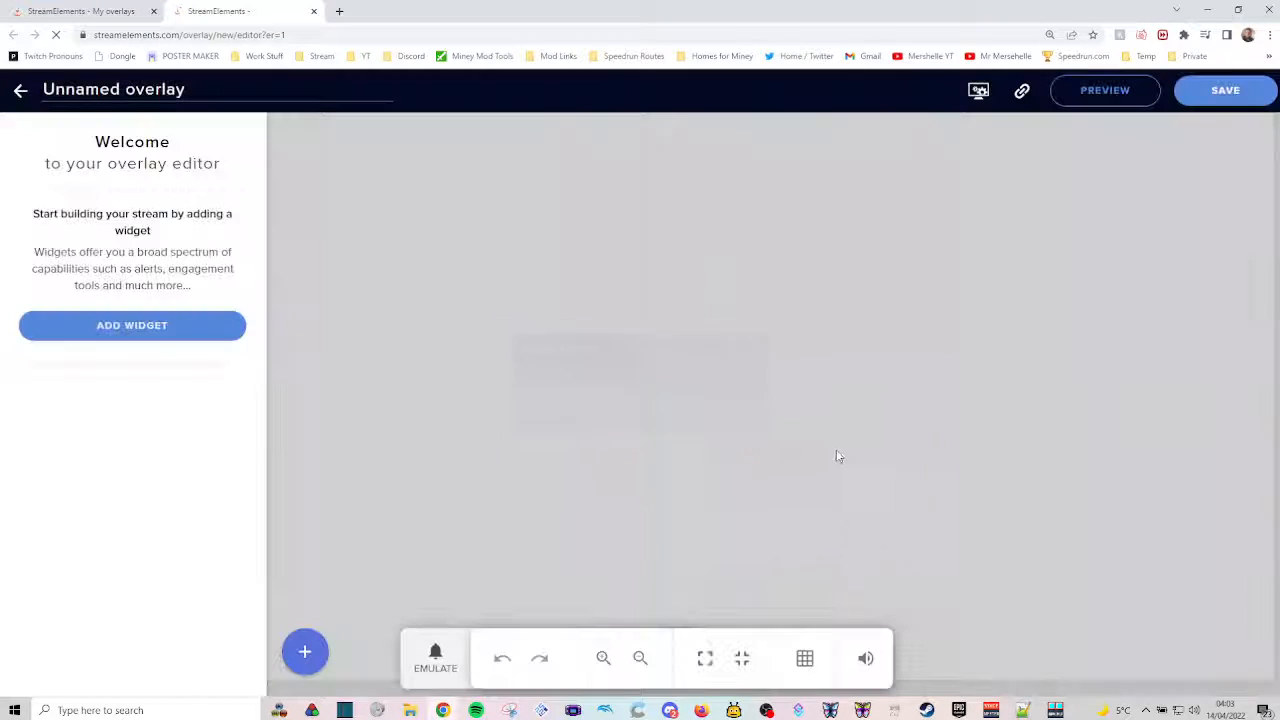
Step: Add a Bot counter label widget to the overlay
click(307, 653)
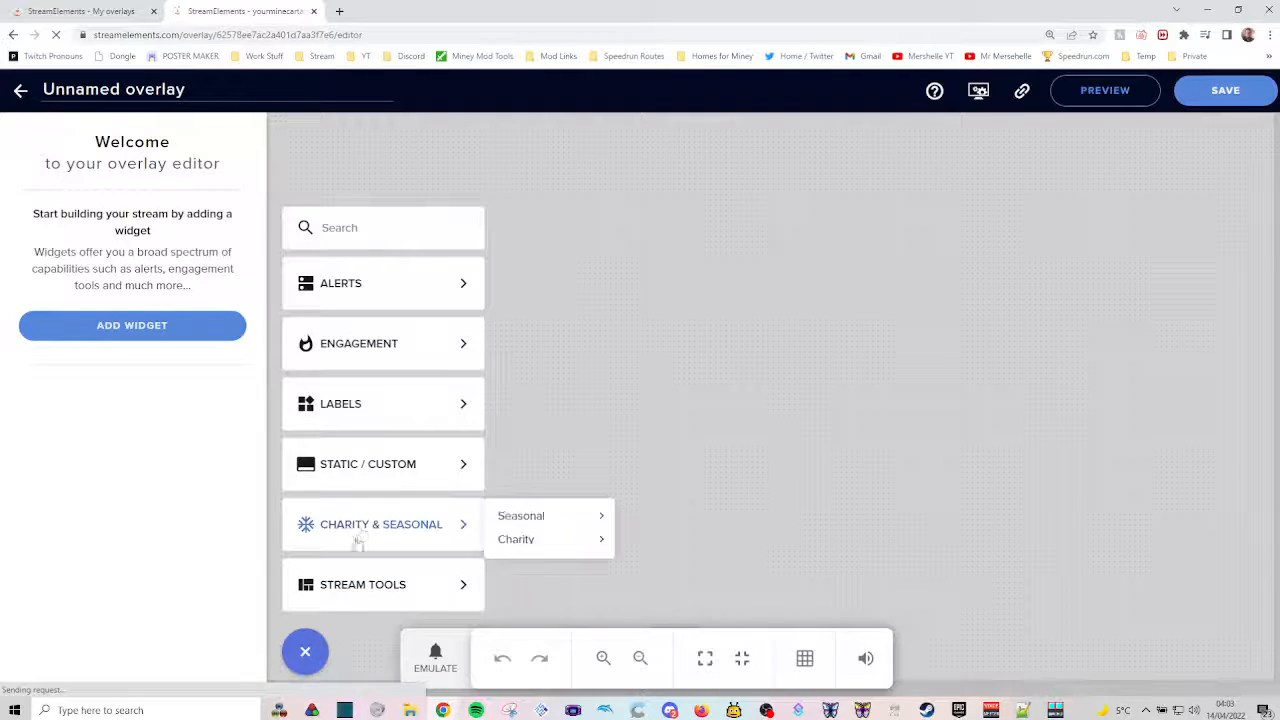
mouse_move(380, 400)
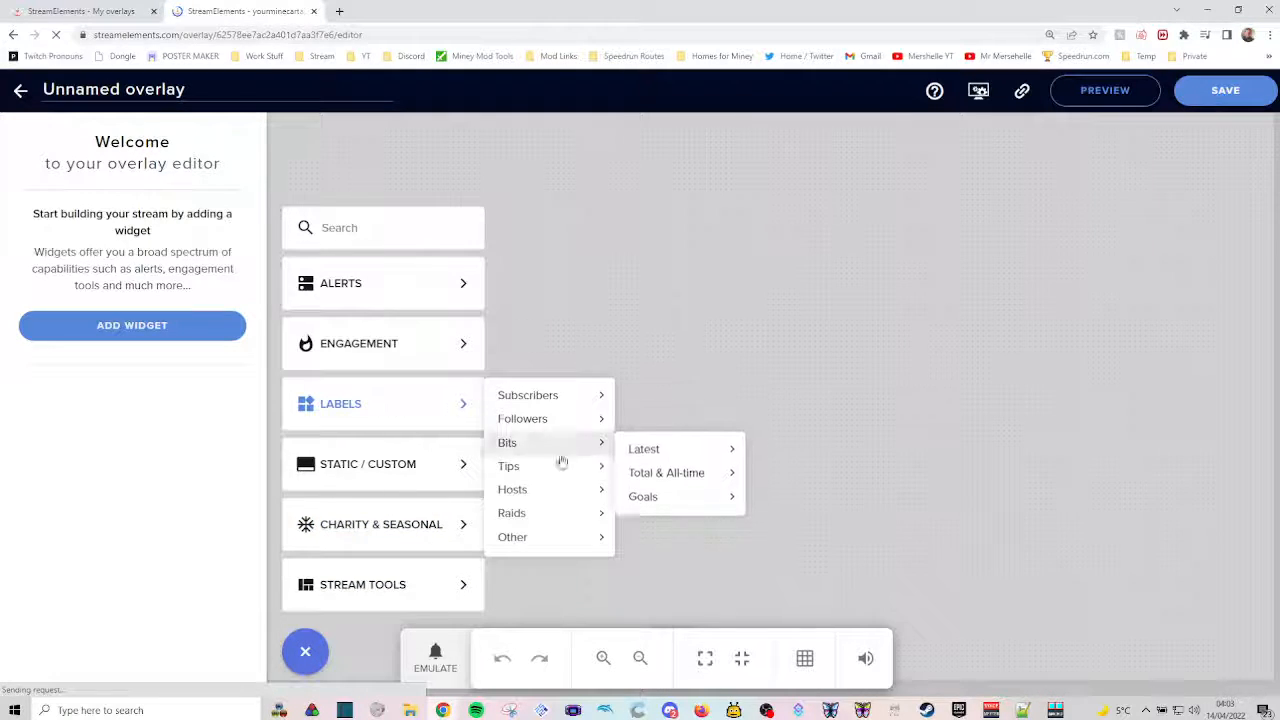
mouse_move(556, 538)
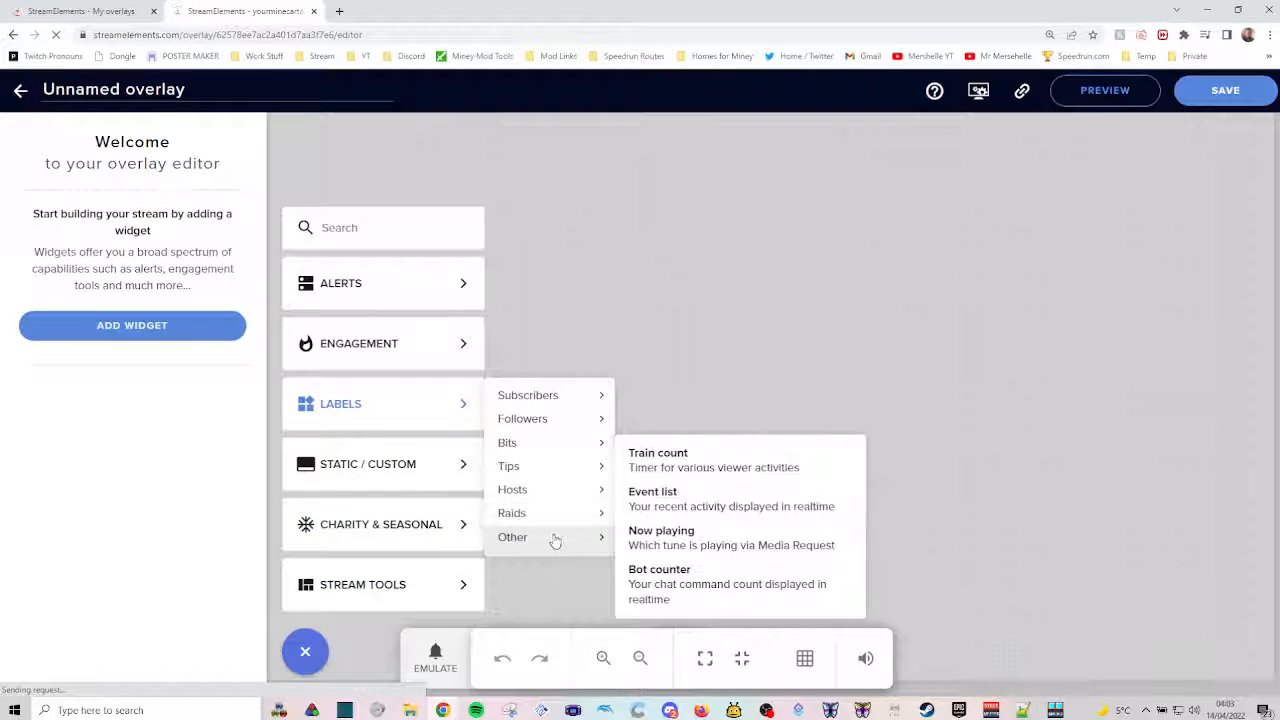
click(688, 579)
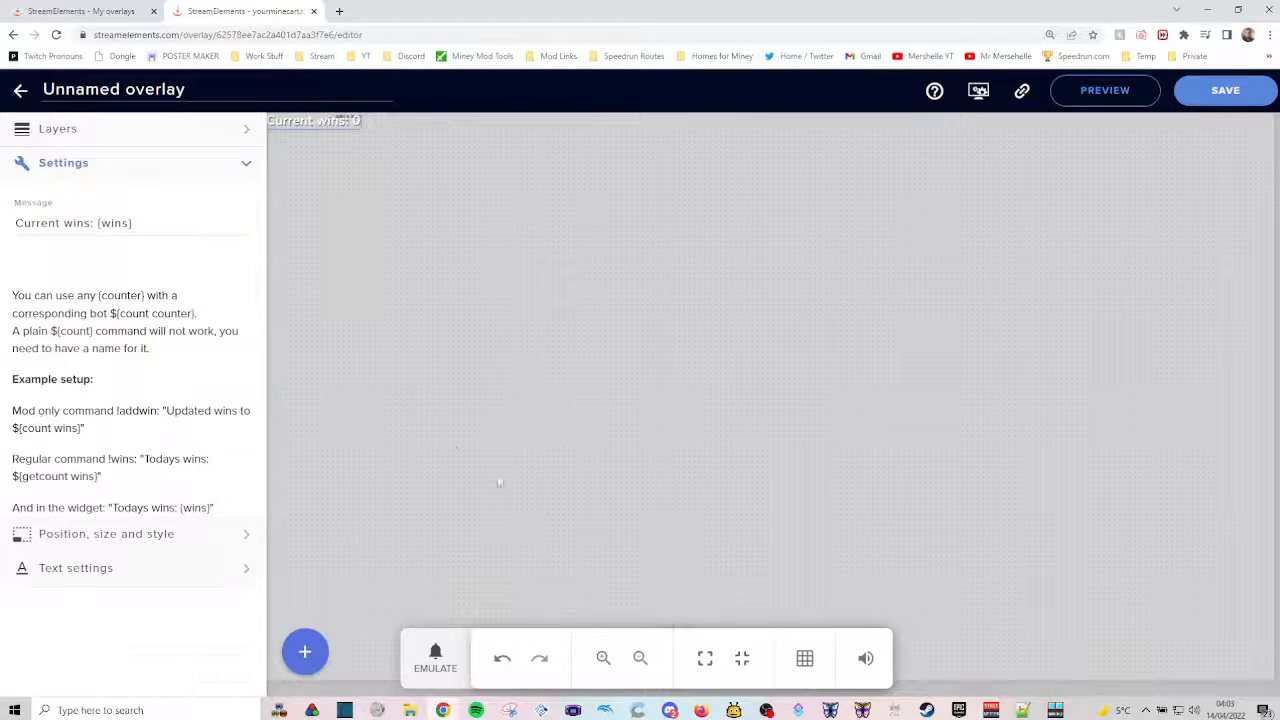
Step: Change the bot counter's message to "Current Deaths: {deaths}"
drag(91, 223, 15, 223)
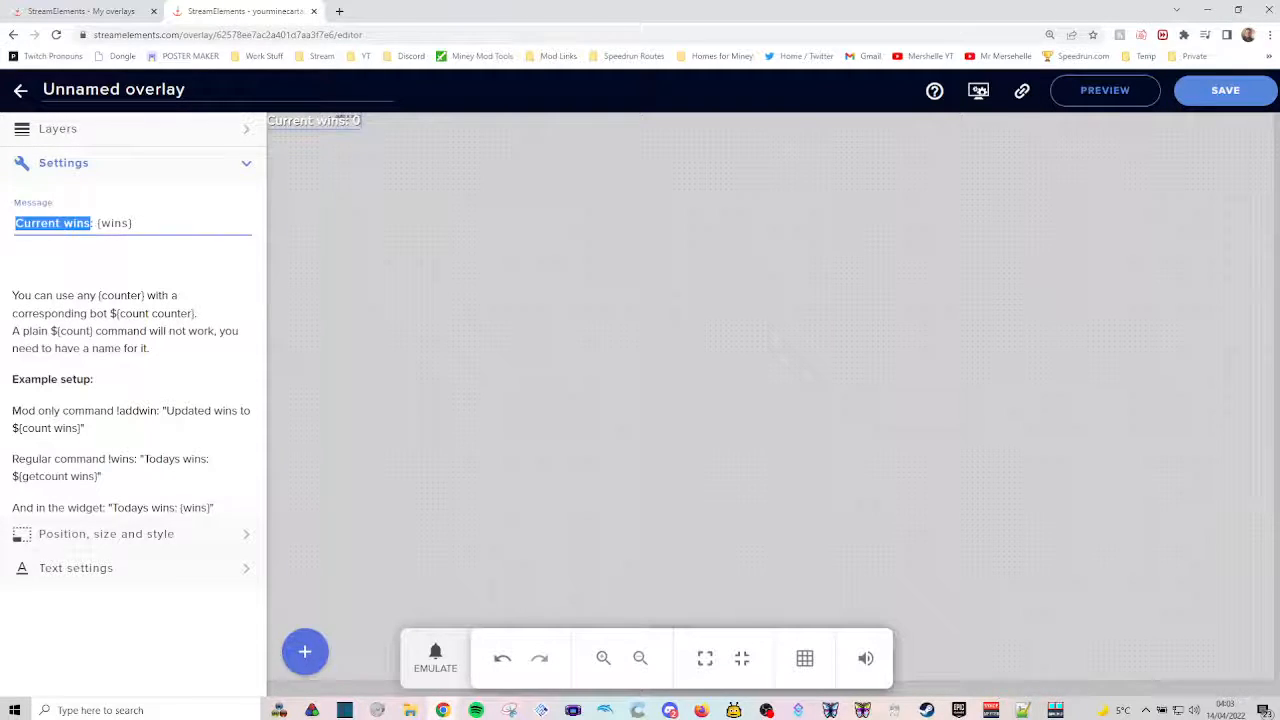
text(Current Deat)
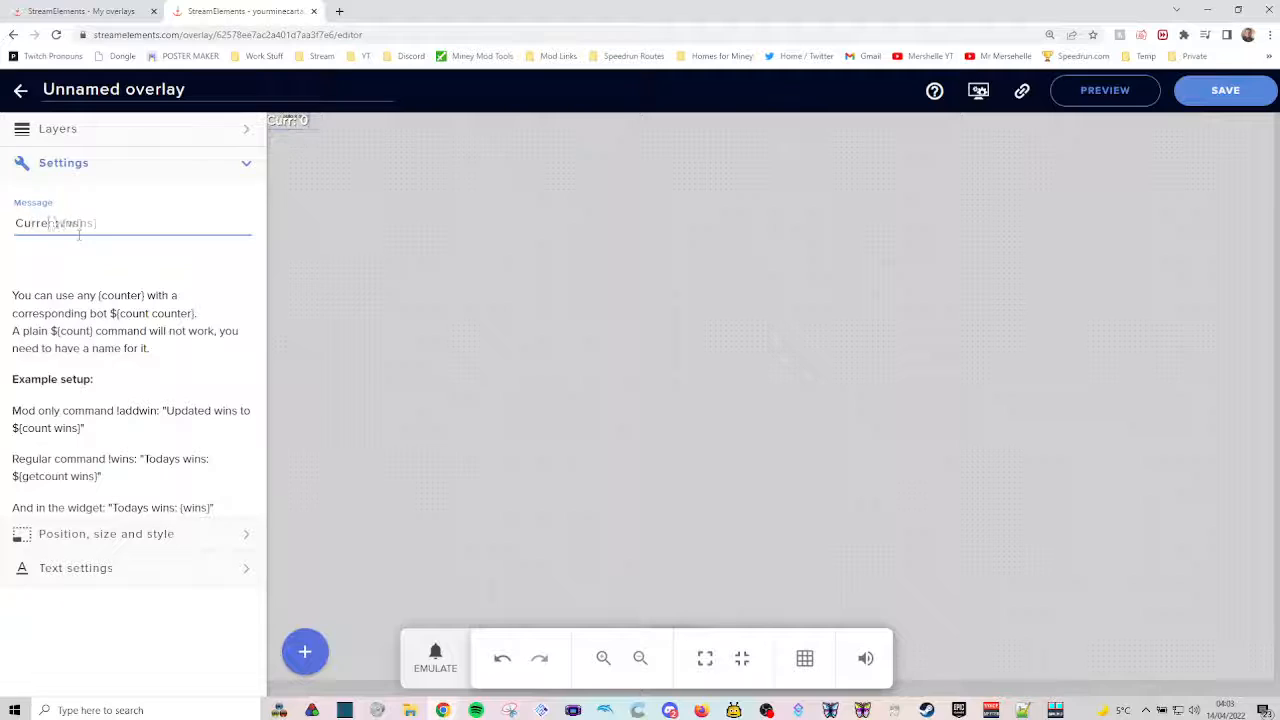
text(hs:)
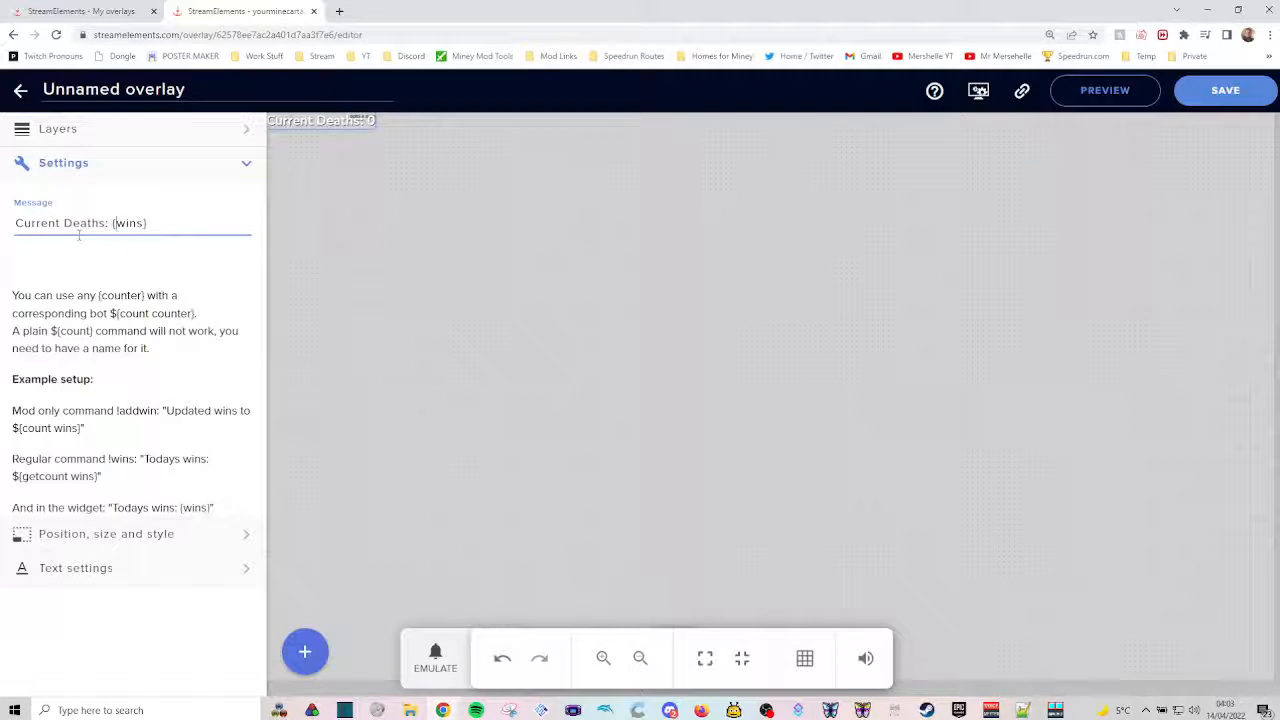
key(shift+End)
text({deaths})
Step: Save the overlay under the name "Death Counter"
click(1205, 92)
click(655, 376)
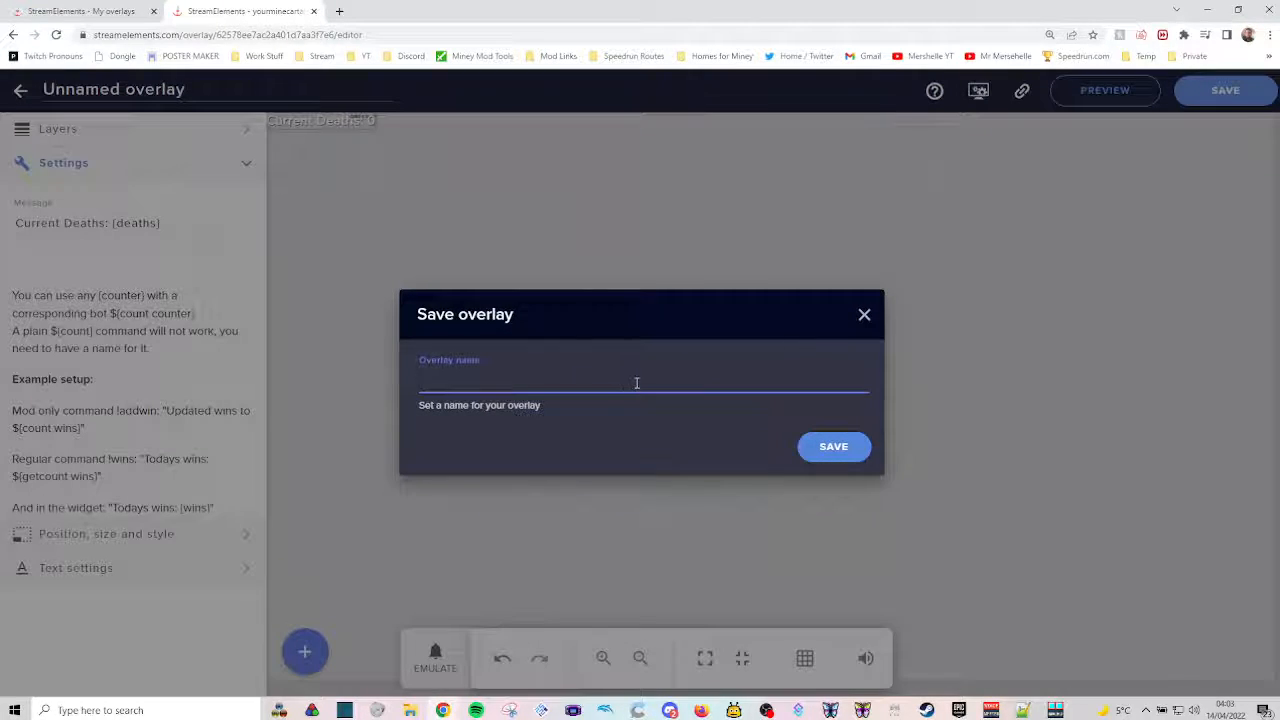
text(Death Cu)
key(BackSpace)
text(l)
text(unter)
click(811, 448)
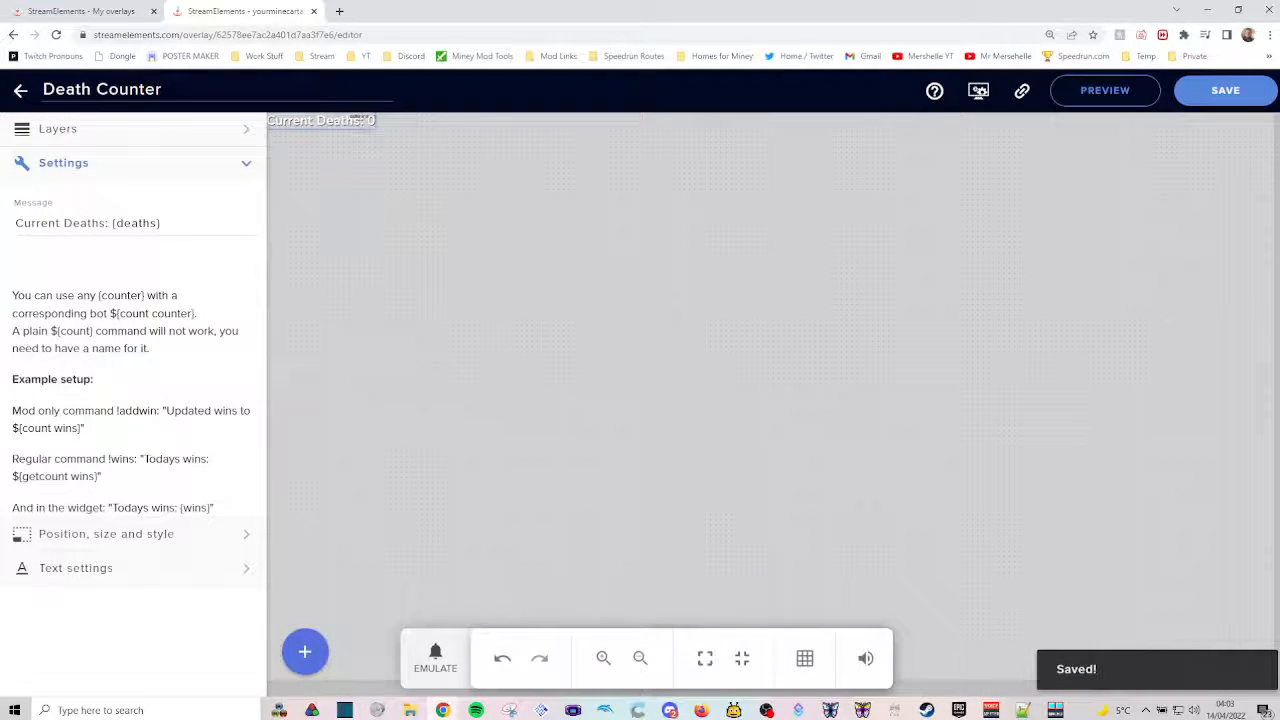
Step: Bring the Chatterino chat beside the overlay, send "!death+" three times to test the counter, and move the chat away
drag(1279, 82, 745, 77)
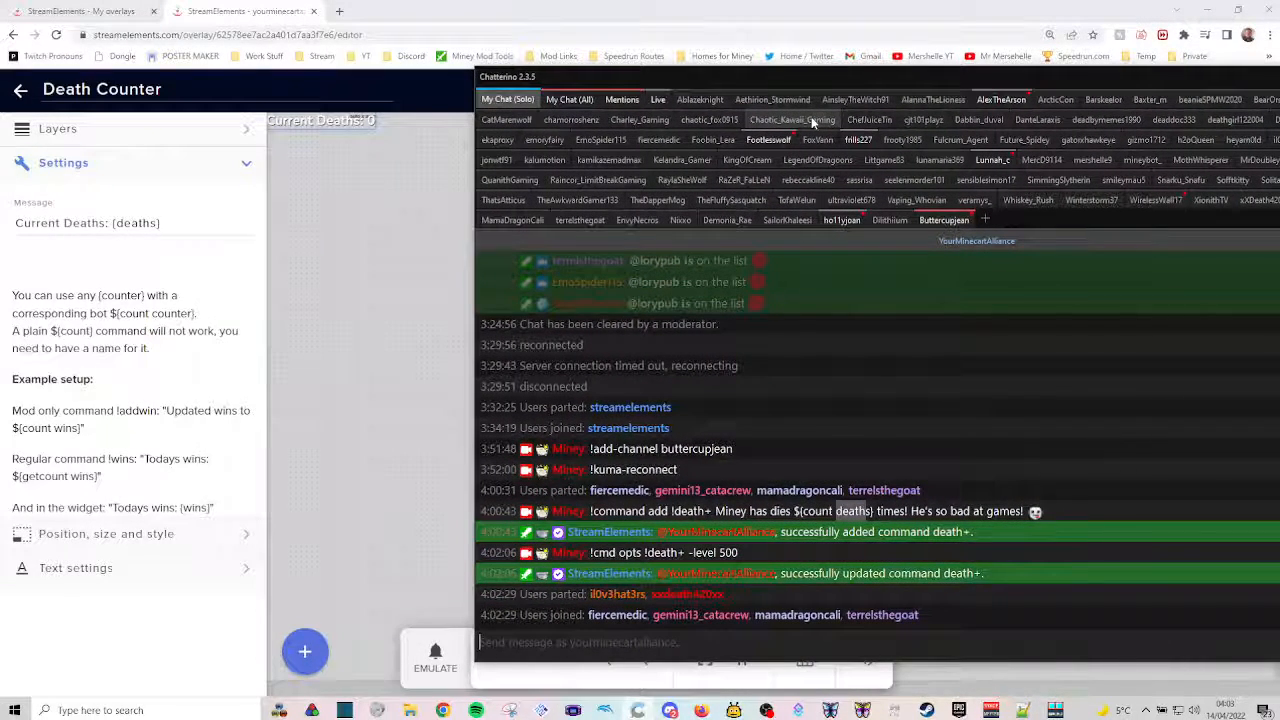
text(!death)
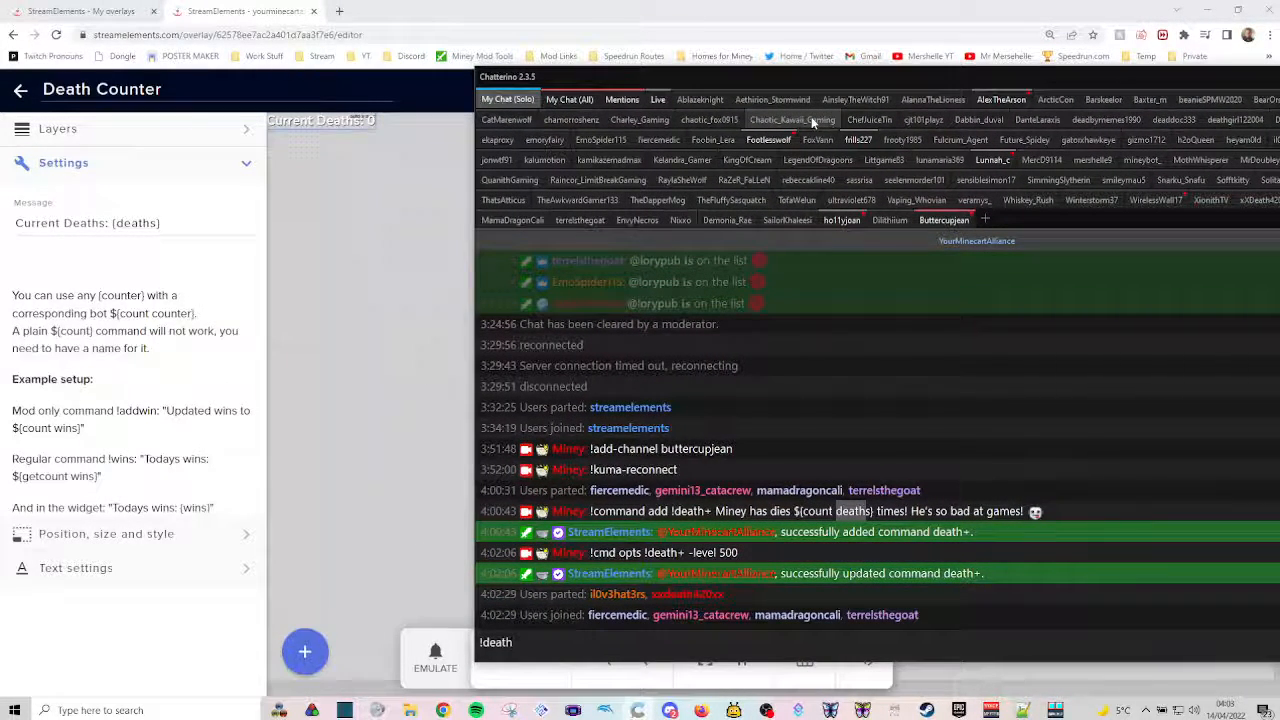
text(+)
key(Return)
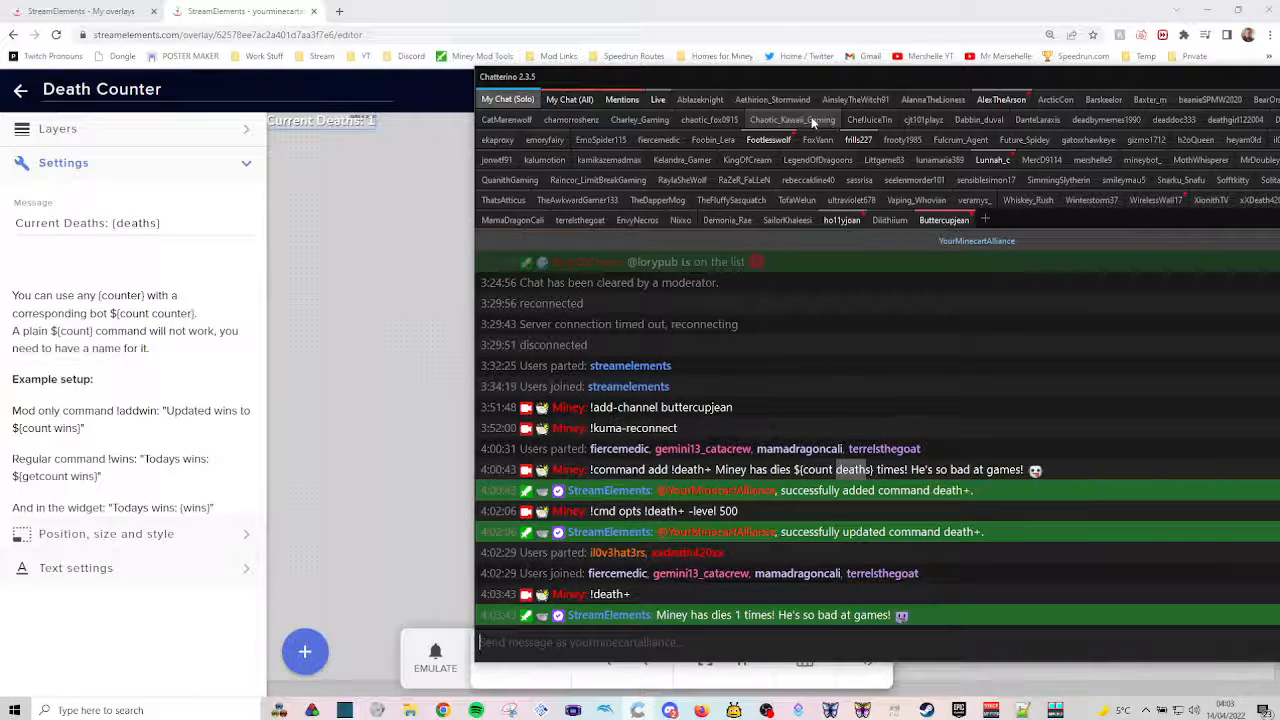
key(Up)
key(Return)
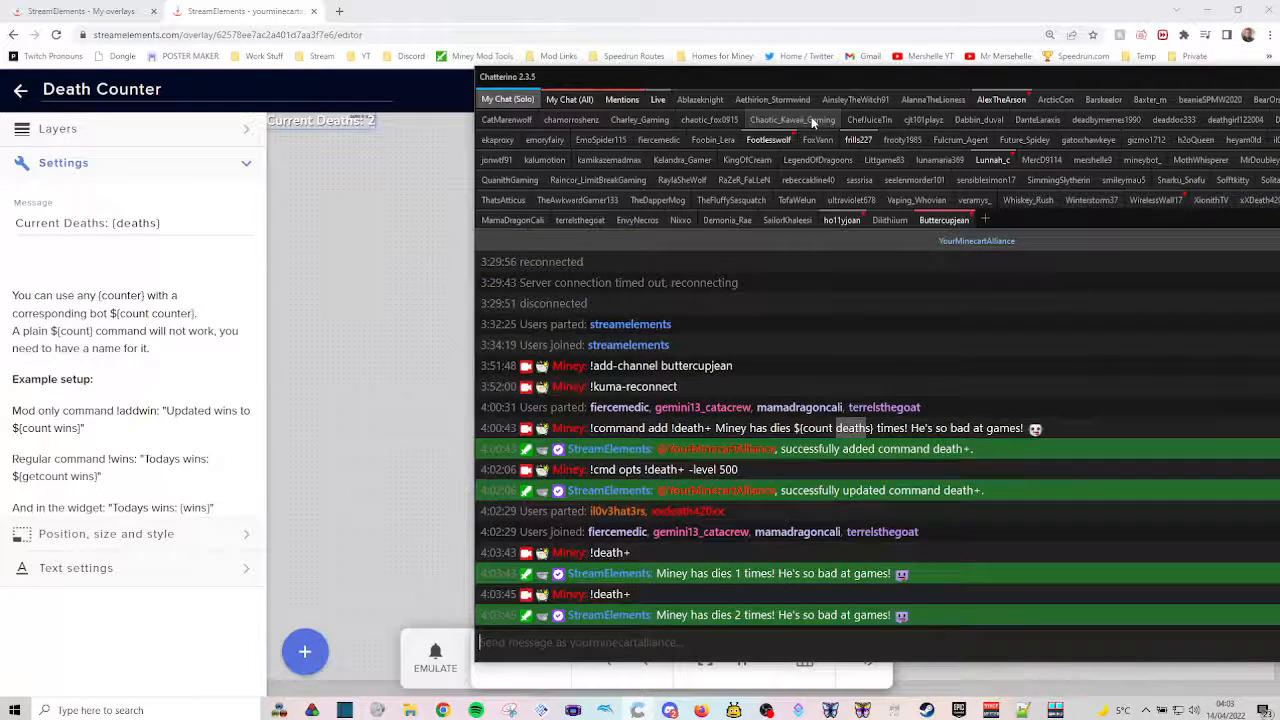
key(Up)
key(Return)
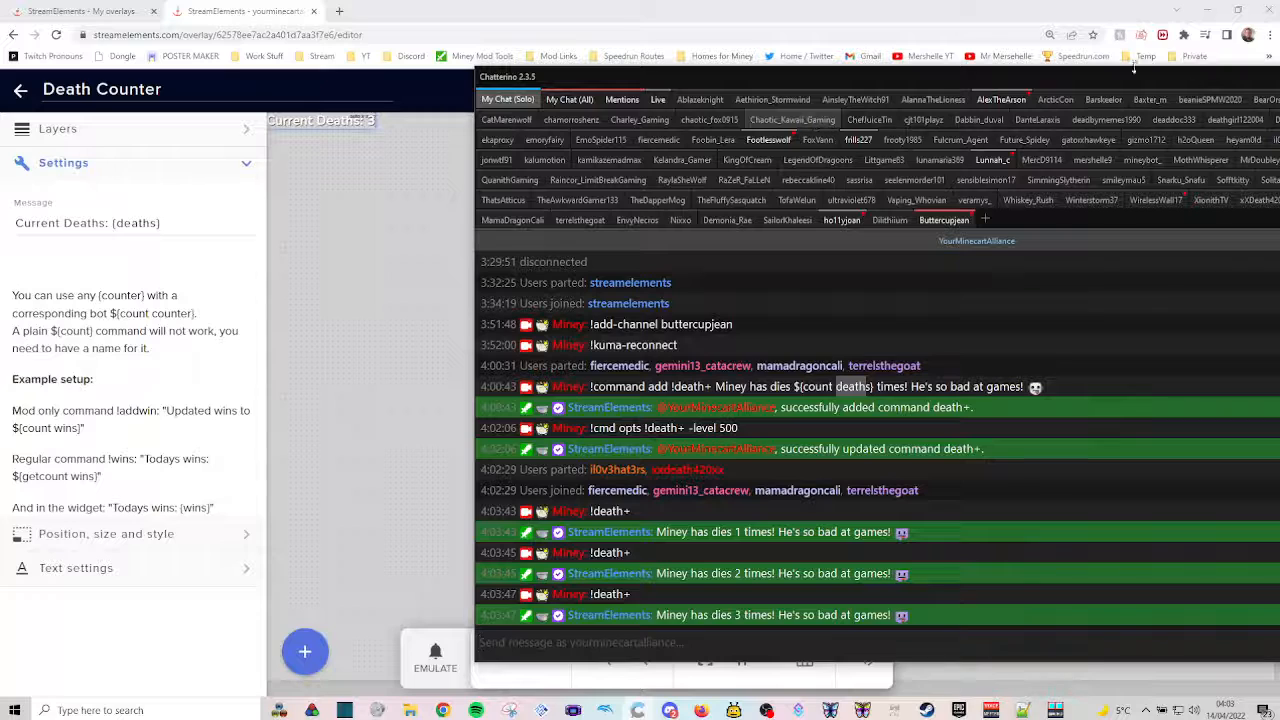
drag(1061, 79, 1279, 80)
Step: Switch to OBS and add a new Browser source named "Deathcounter" to the Screenshare Middle scene
drag(1279, 171, 928, 79)
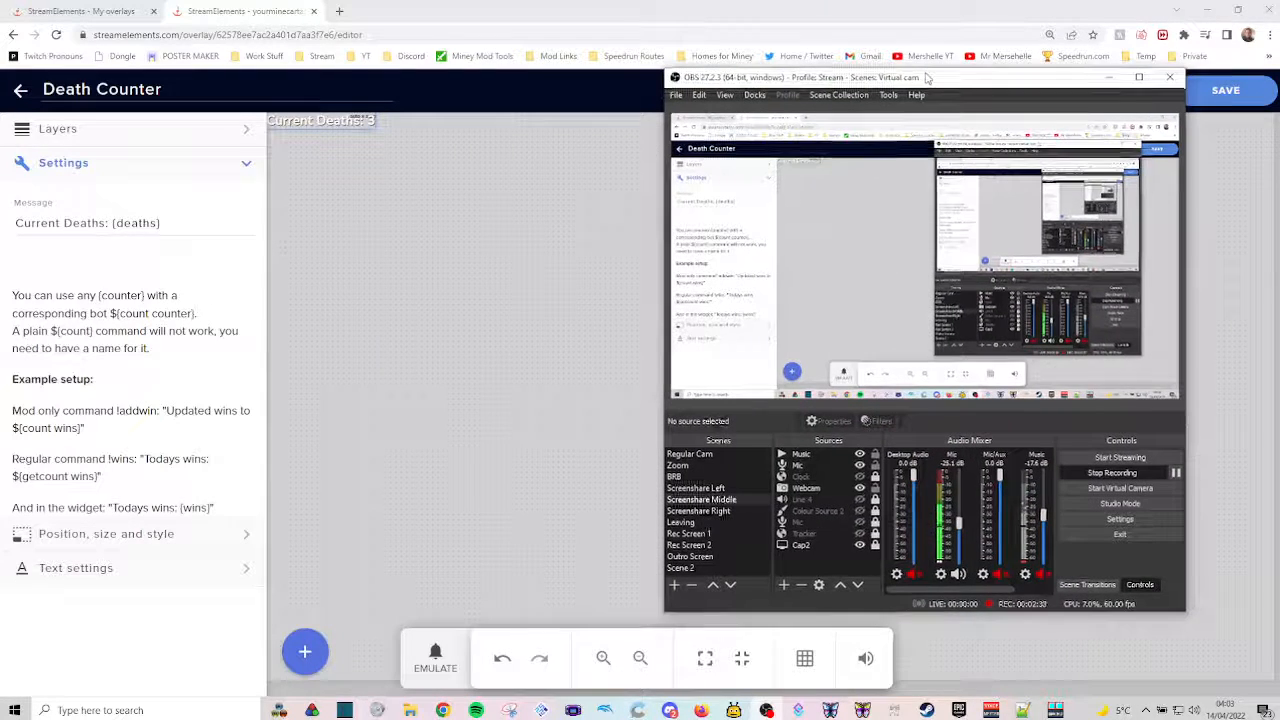
click(787, 587)
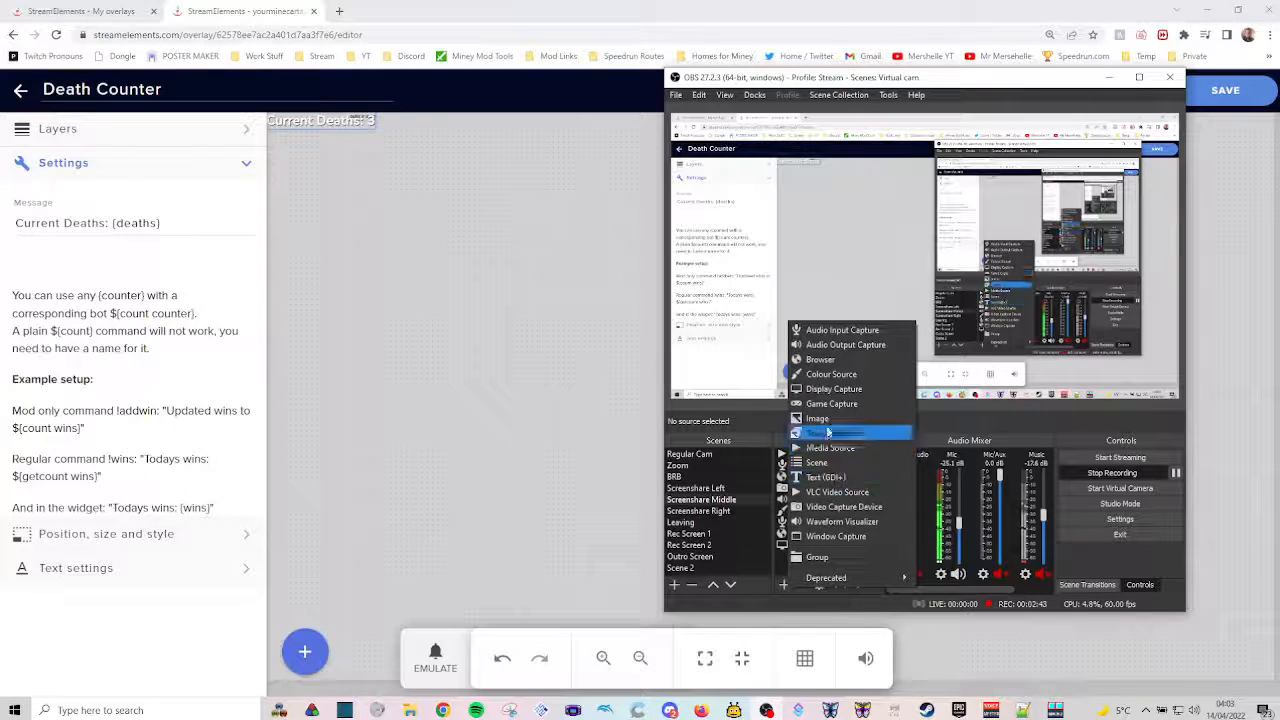
click(820, 359)
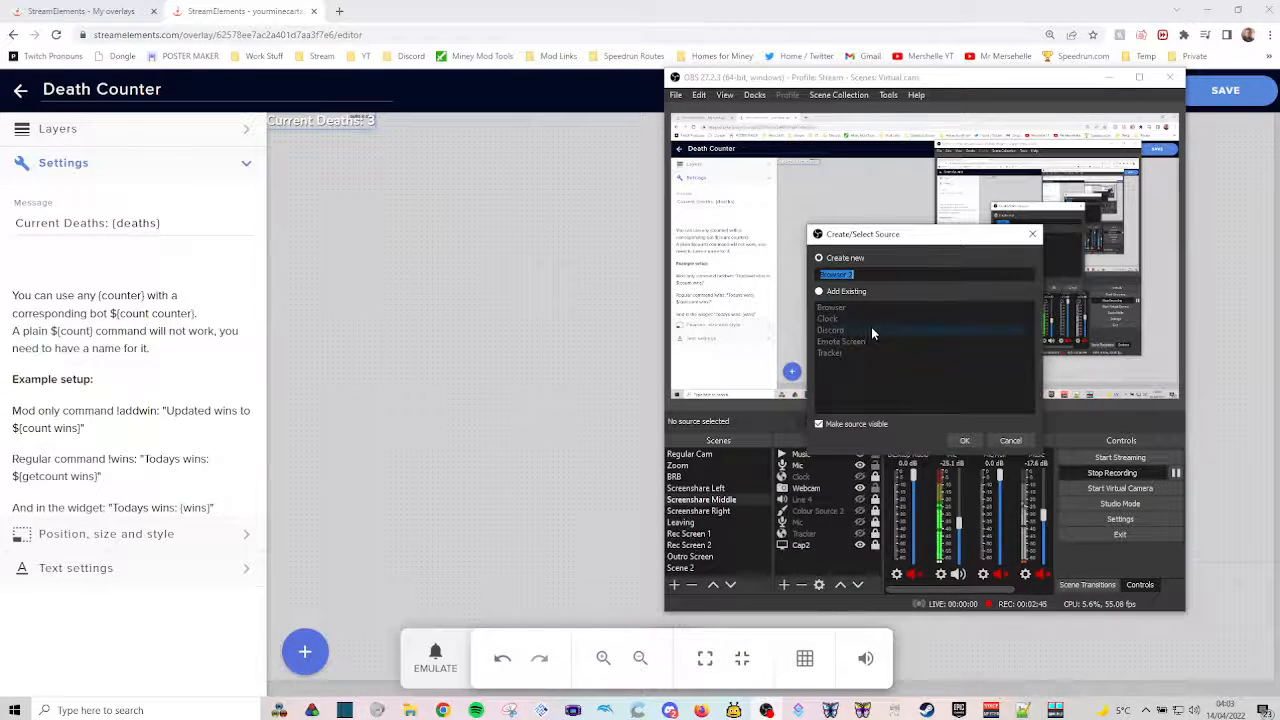
text(Deathcounter)
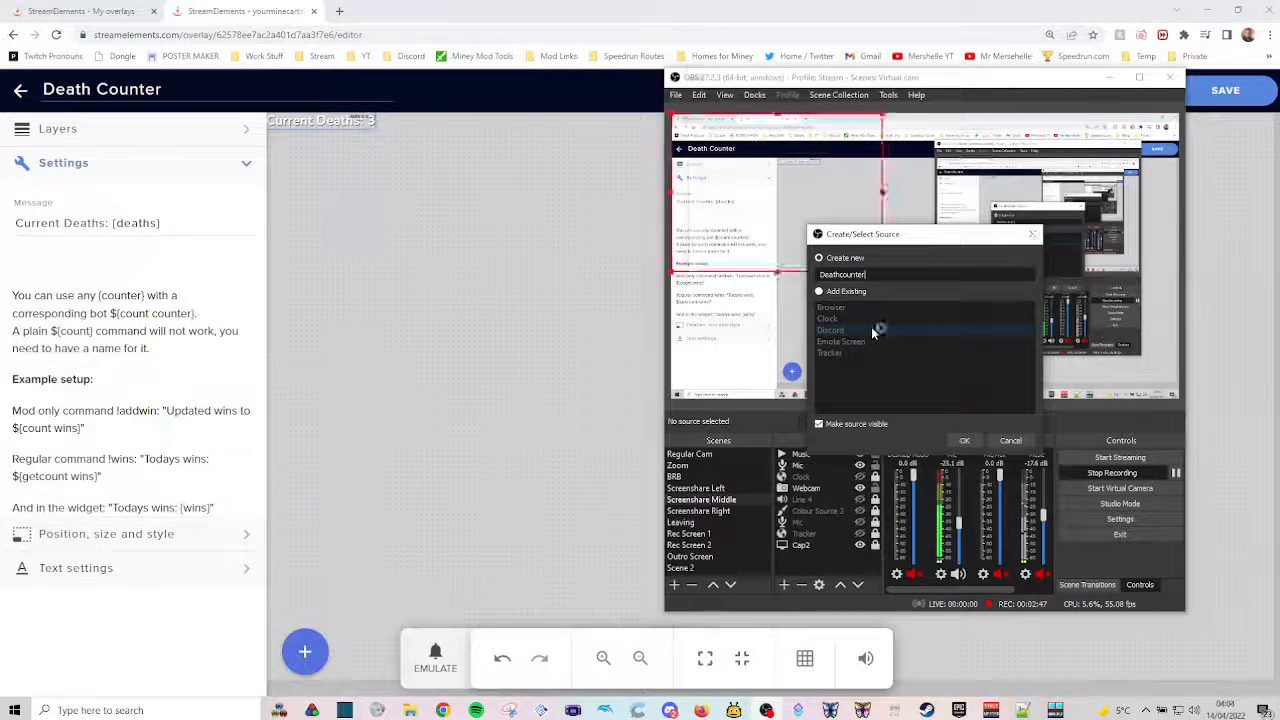
key(Return)
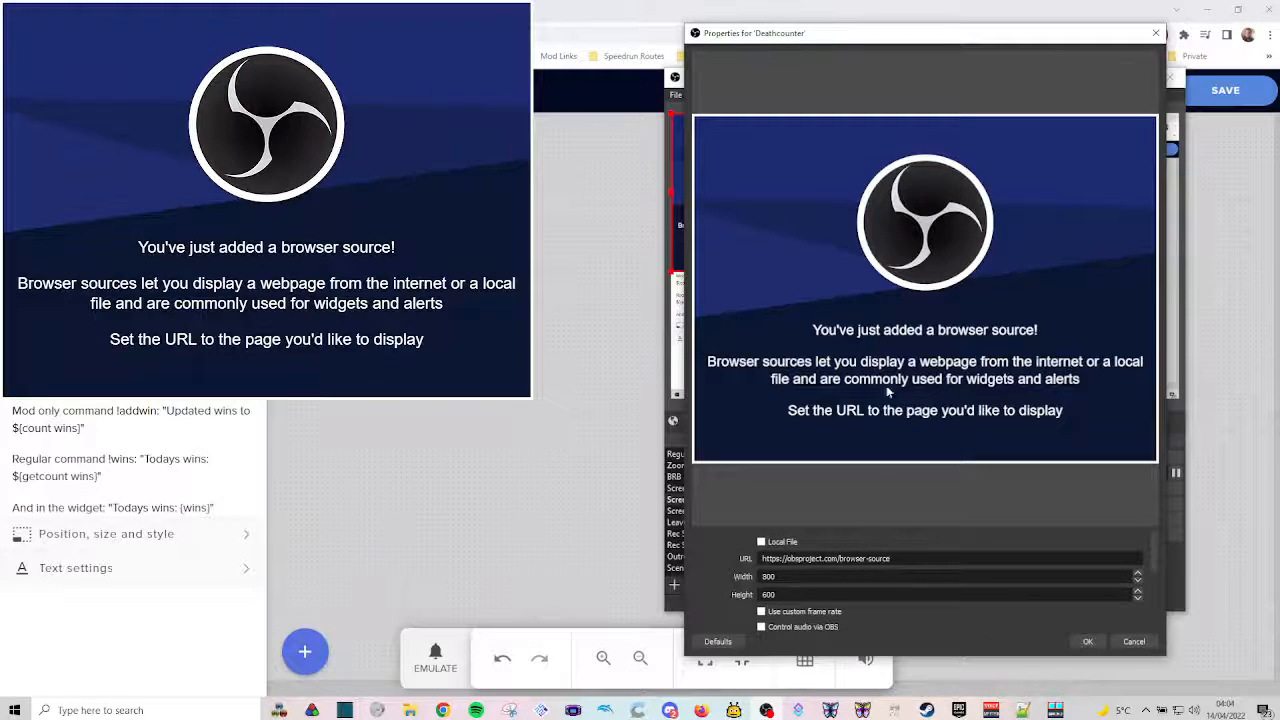
Step: Copy the Death Counter overlay's private URL from StreamElements and paste it into the URL field of the OBS "Deathcounter" browser source
click(858, 10)
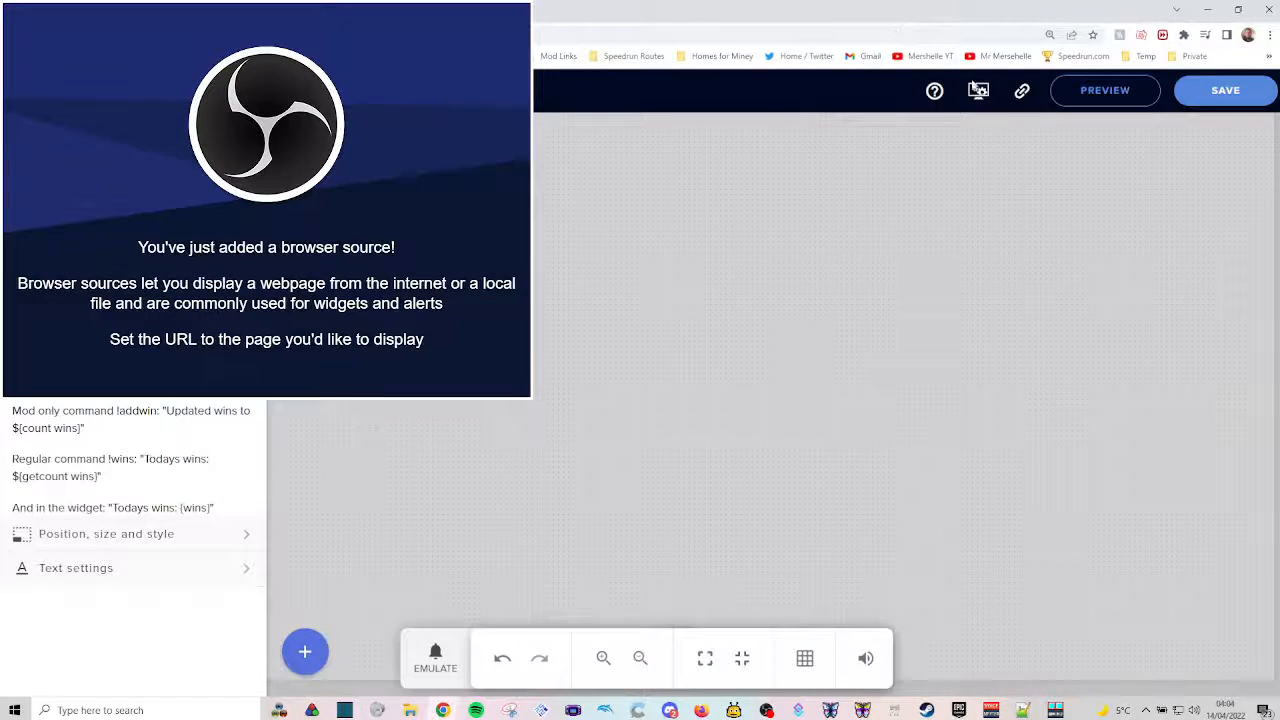
click(1022, 93)
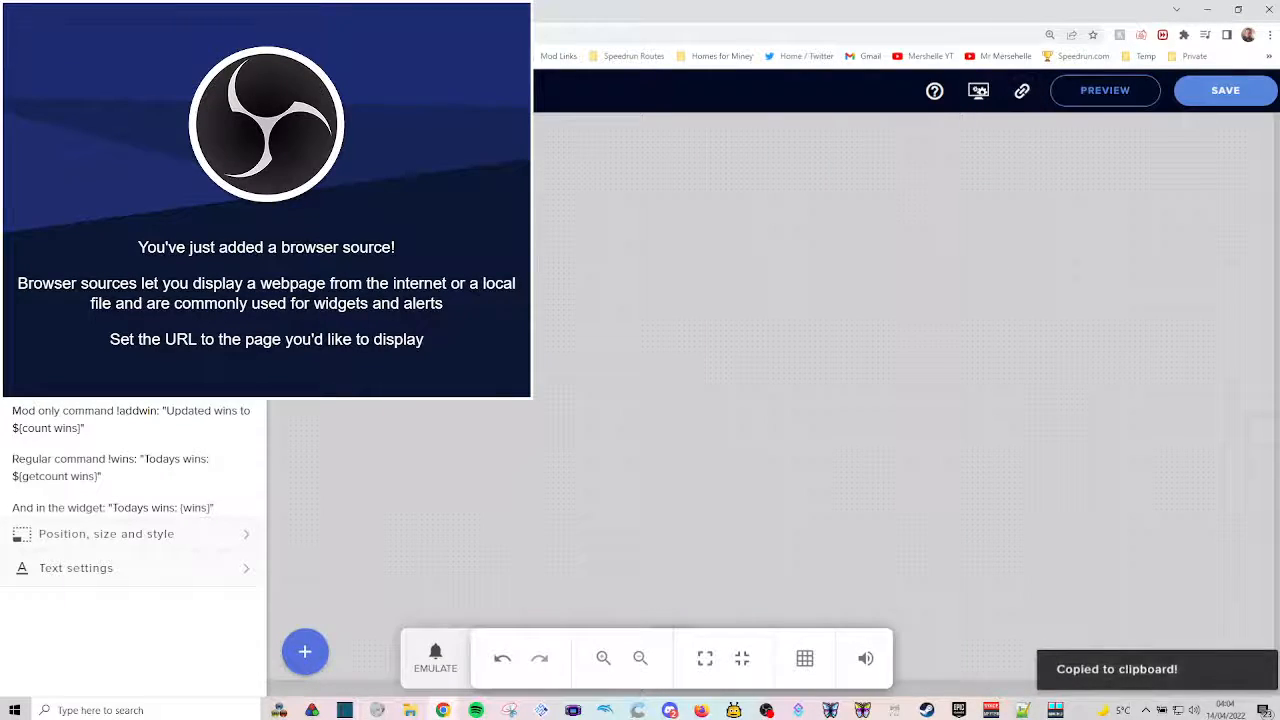
click(766, 710)
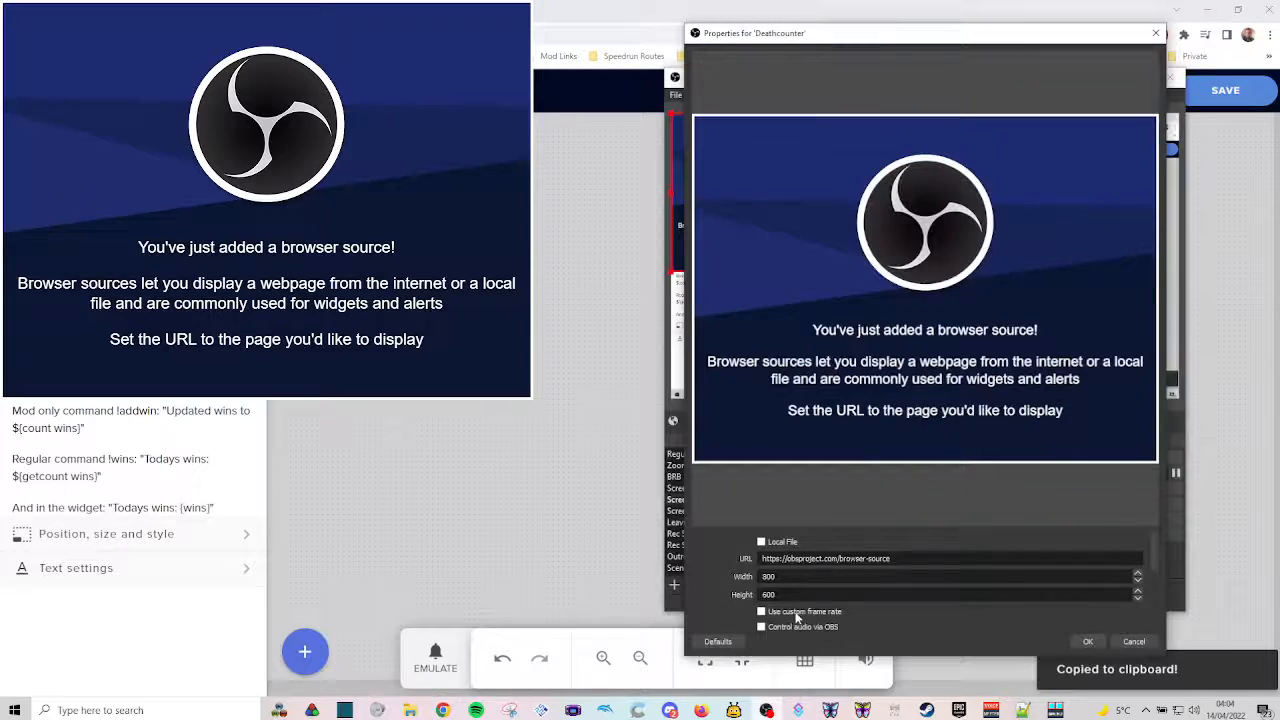
triple_click(880, 557)
key(ctrl+v)
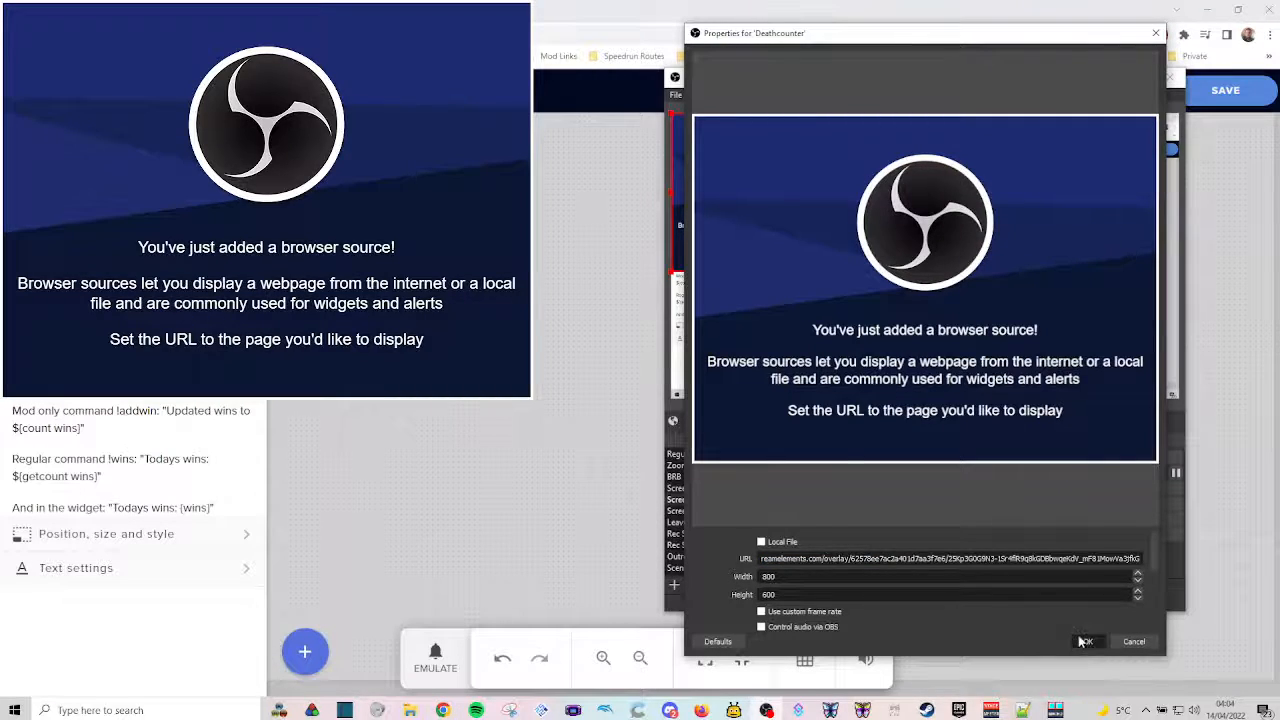
click(1086, 641)
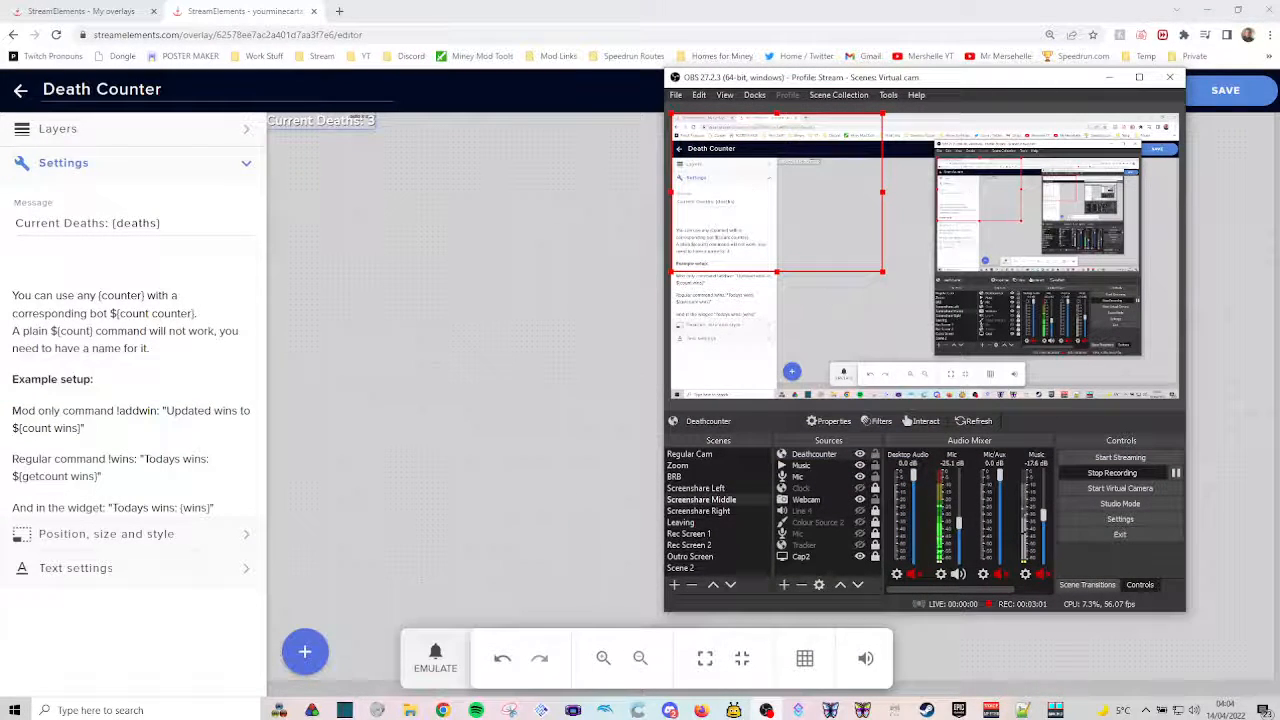
Step: Enlarge the Deathcounter source to span the scene canvas, and move the OBS window off the overlay editor
drag(882, 271, 1157, 437)
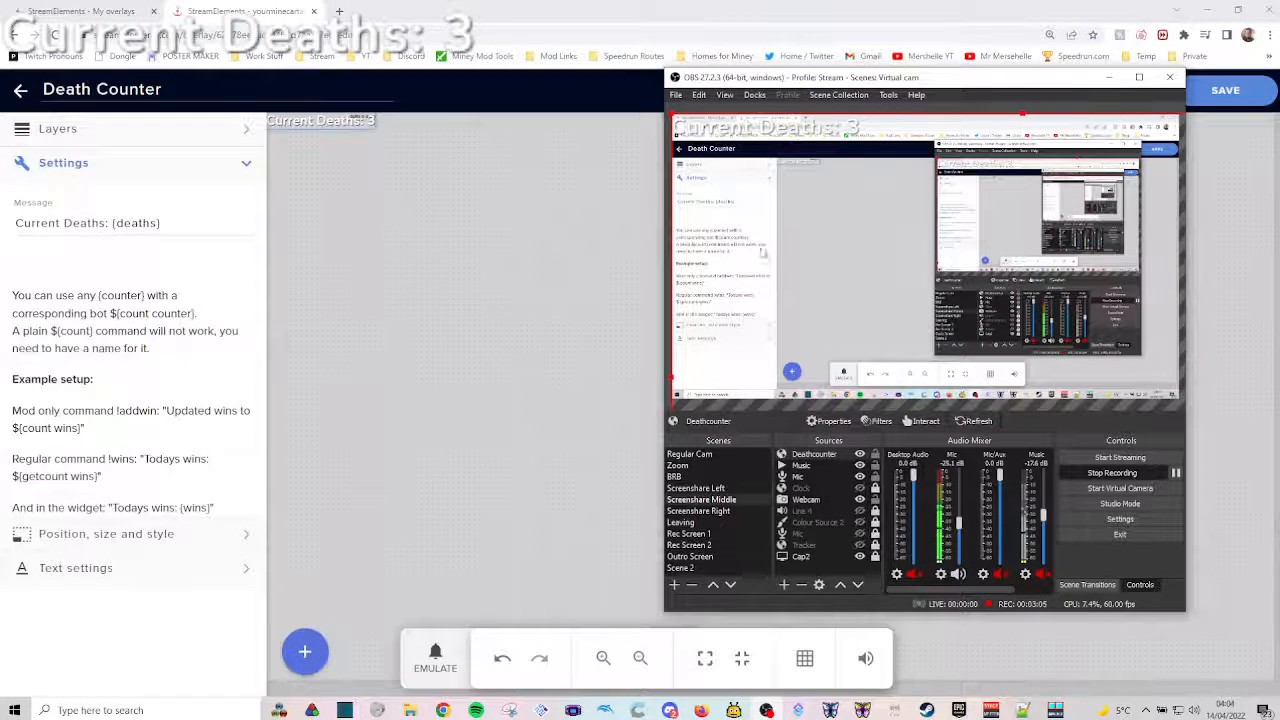
drag(776, 79, 1279, 108)
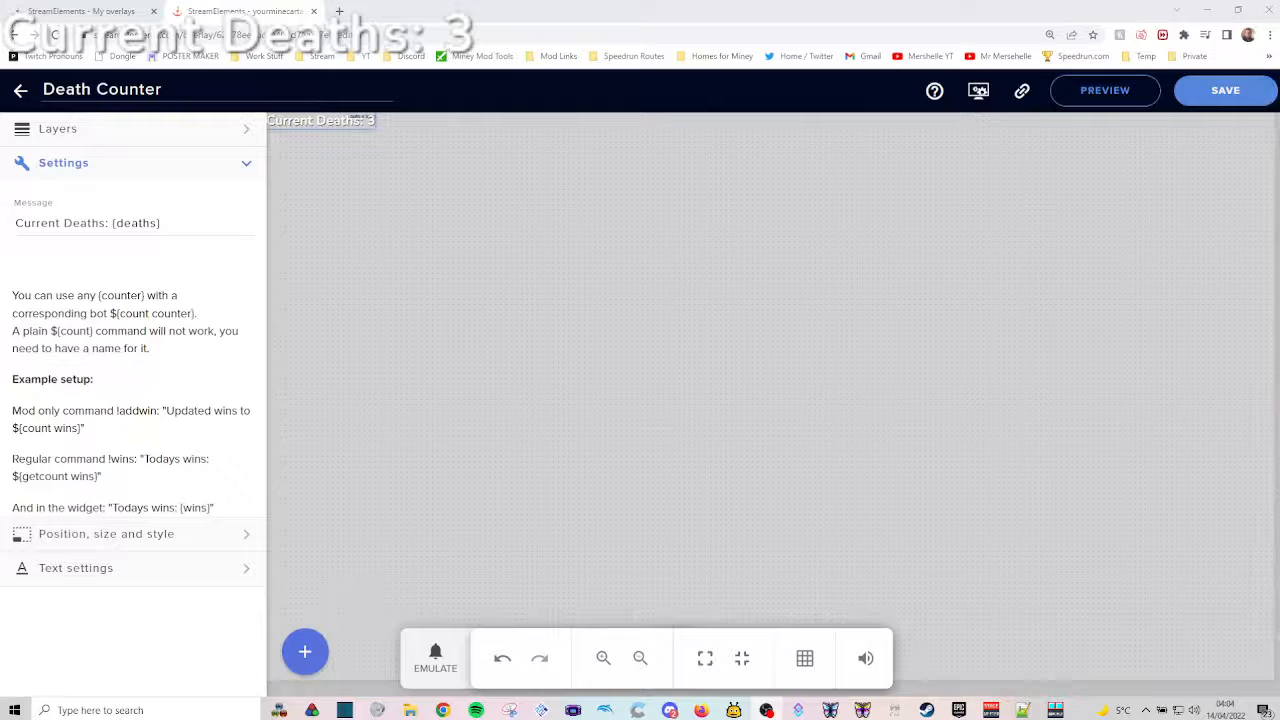
Step: Change the counter's text colour to black, rgb(0, 0, 0), save the overlay, and reposition the counter in the scene's upper right area
click(111, 164)
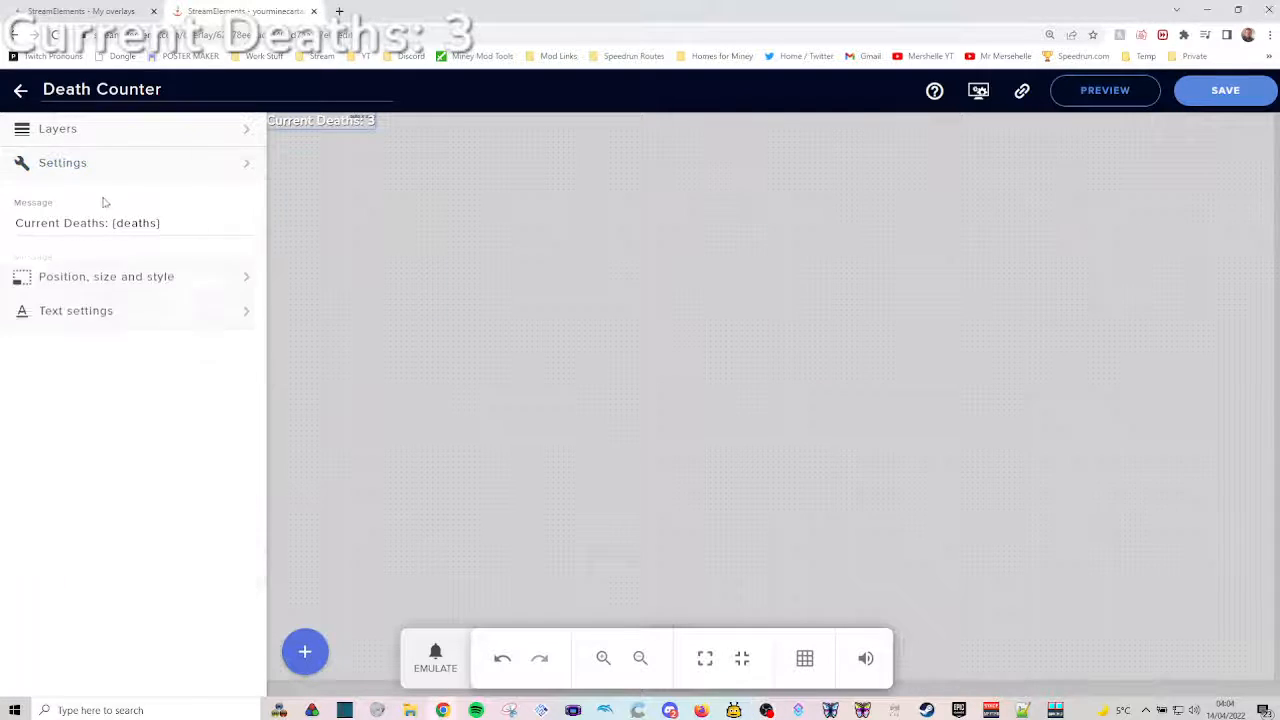
click(86, 231)
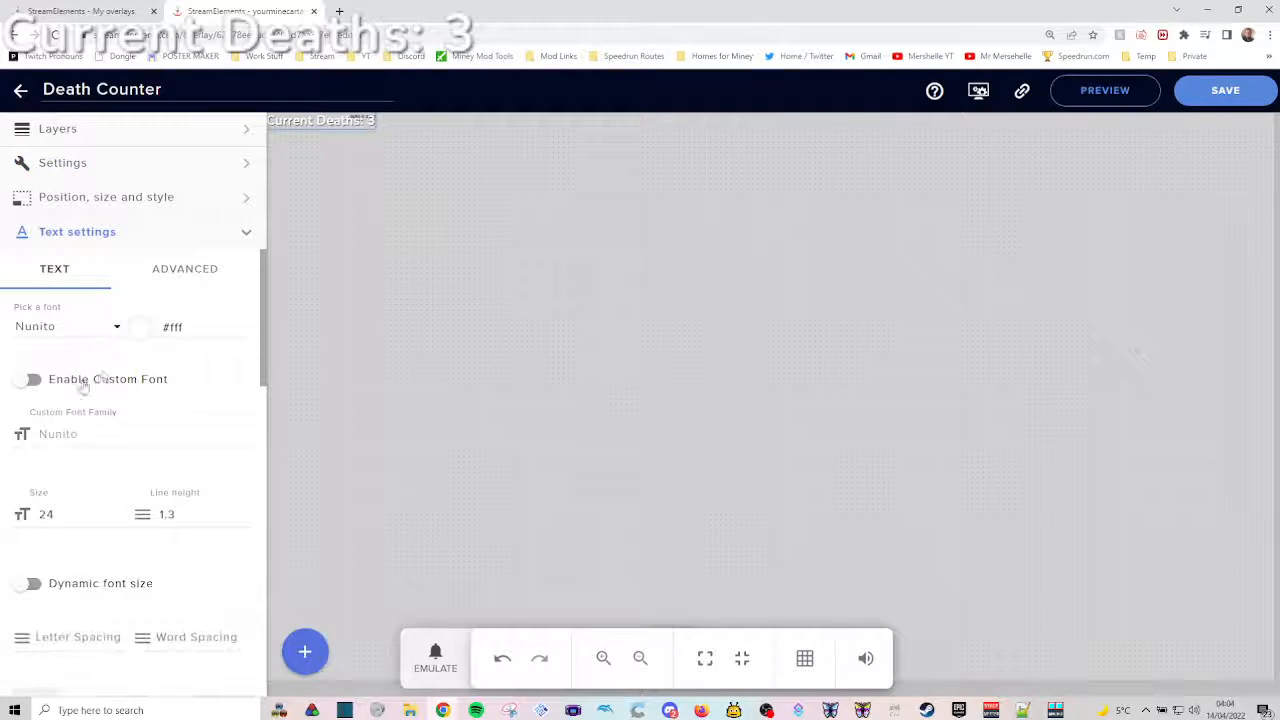
click(139, 334)
mouse_move(175, 371)
mouse_down()
mouse_move(183, 337)
mouse_move(85, 339)
mouse_move(41, 489)
mouse_up()
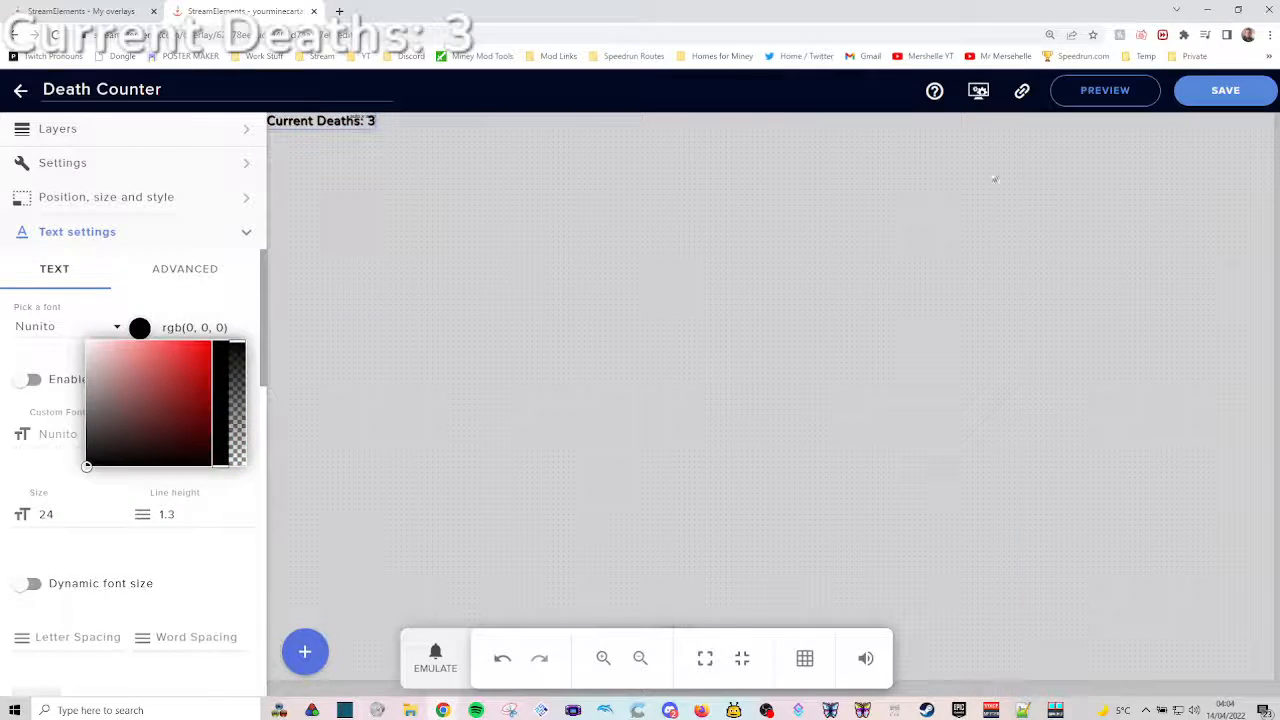
click(1182, 95)
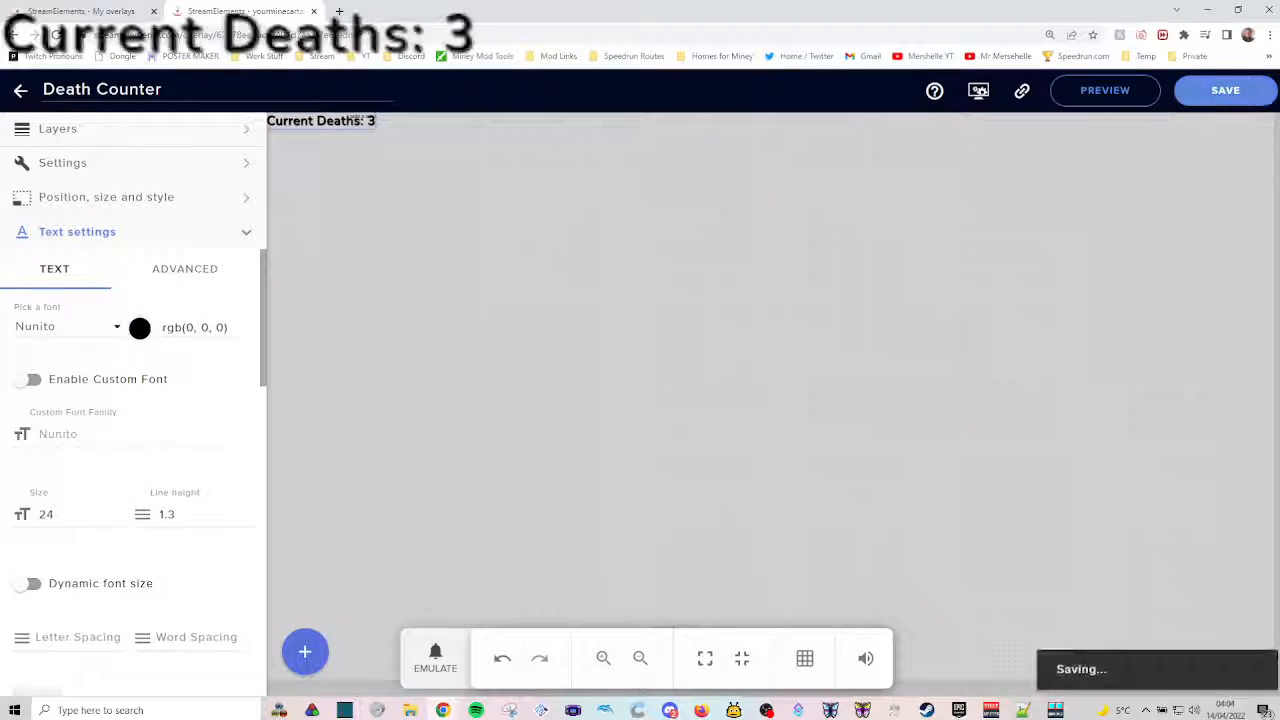
drag(1279, 140, 1279, 104)
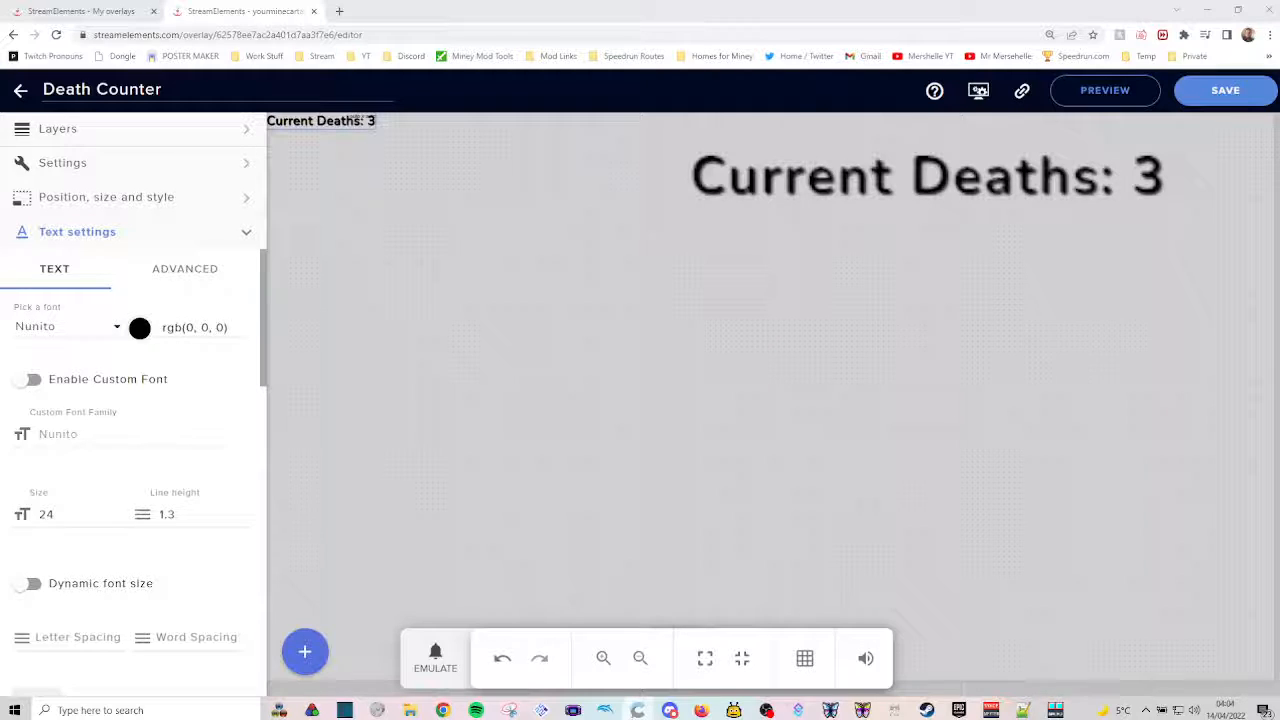
Step: Bring Chatterino into view and draft the message "!command add !deathreset Reset Death counter to ${count set deaths 0}"
drag(1279, 60, 591, 54)
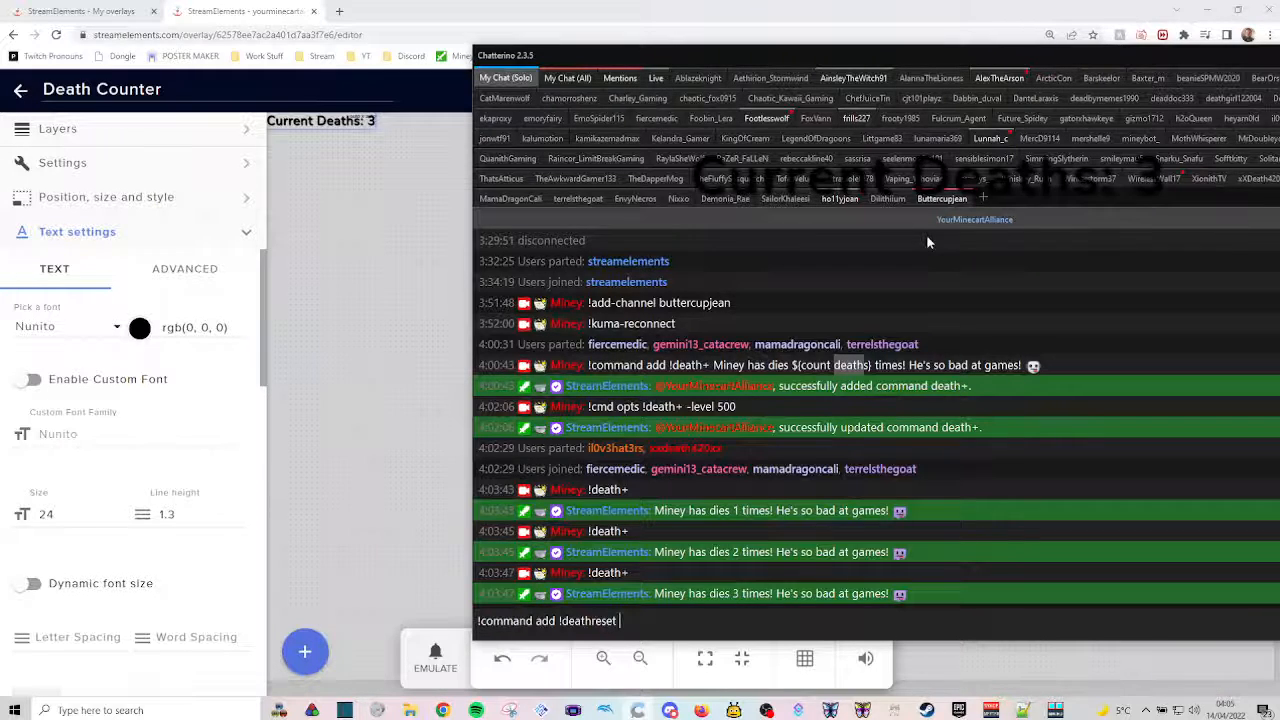
text(eset D)
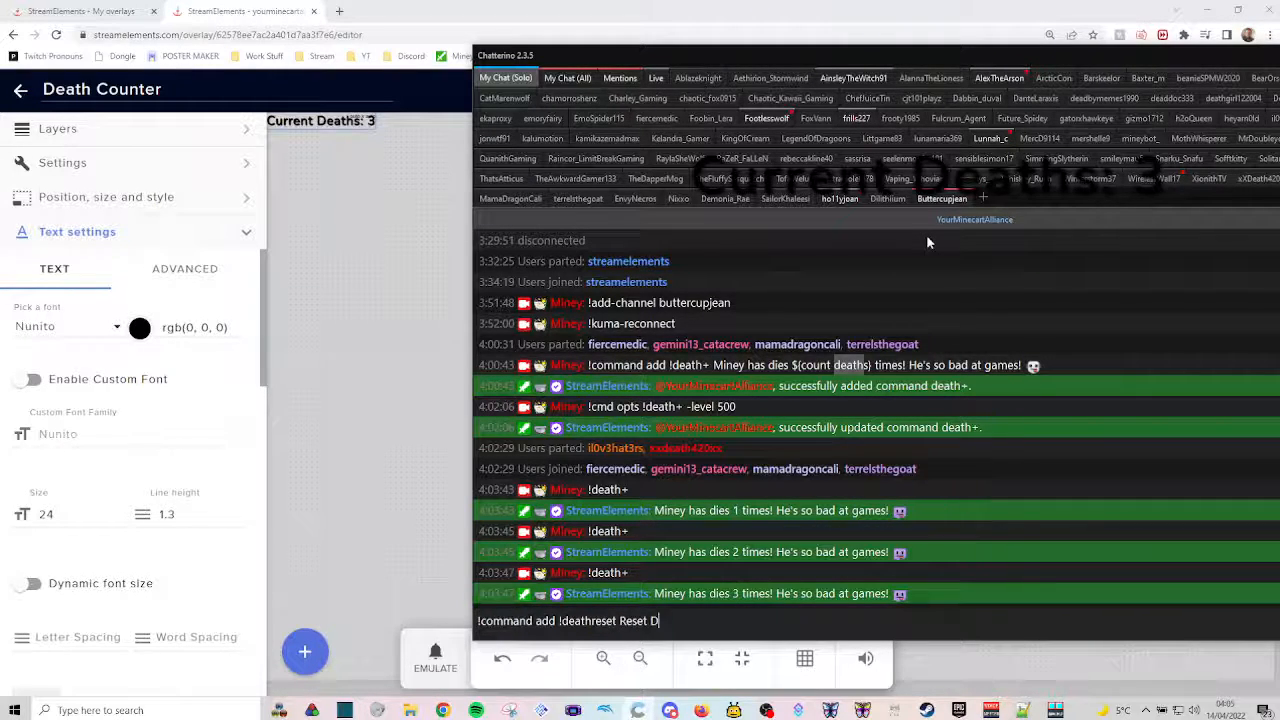
text(eath counter)
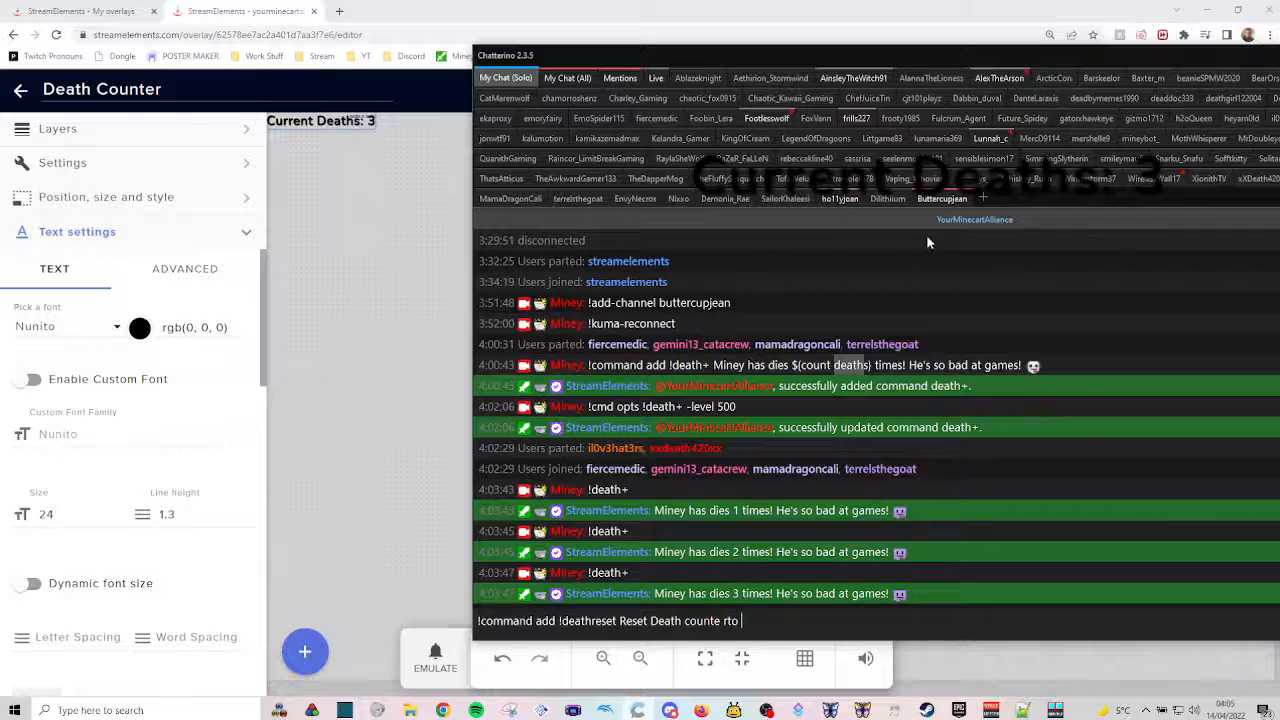
text( to $(count set Death 0)
key(Left)
key(Left)
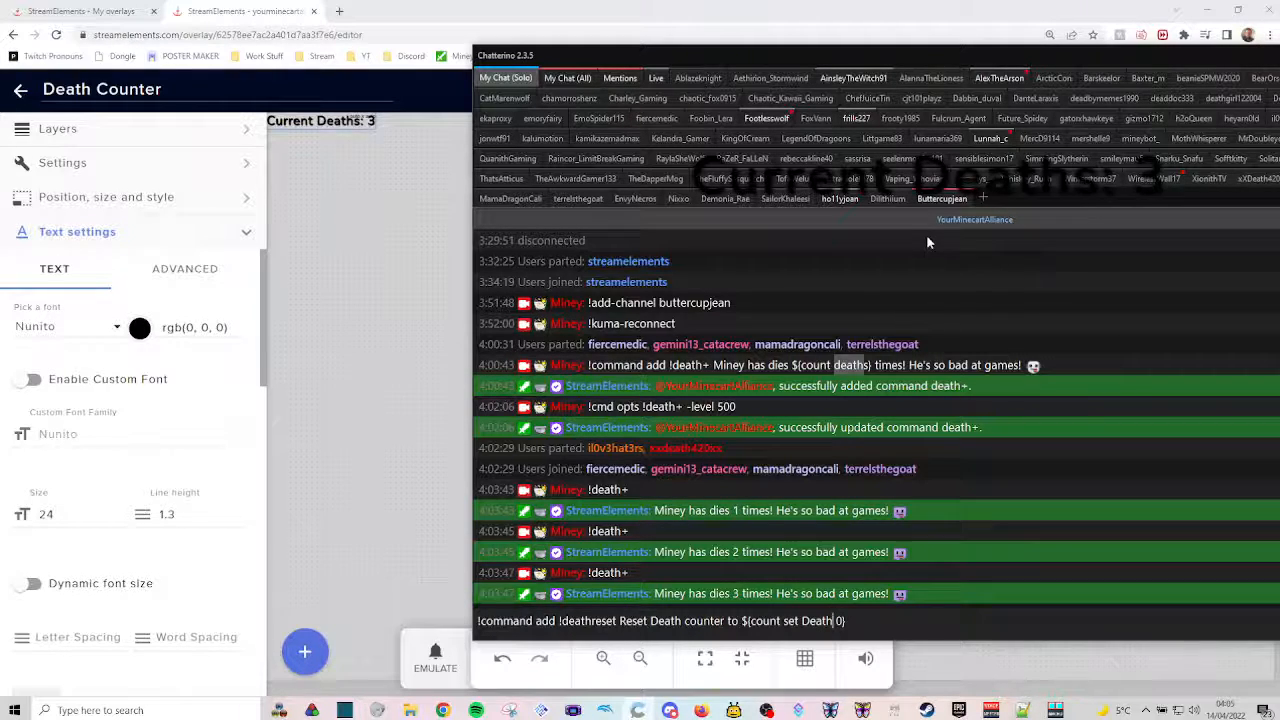
key(ctrl+shift+Left)
text(deaths)
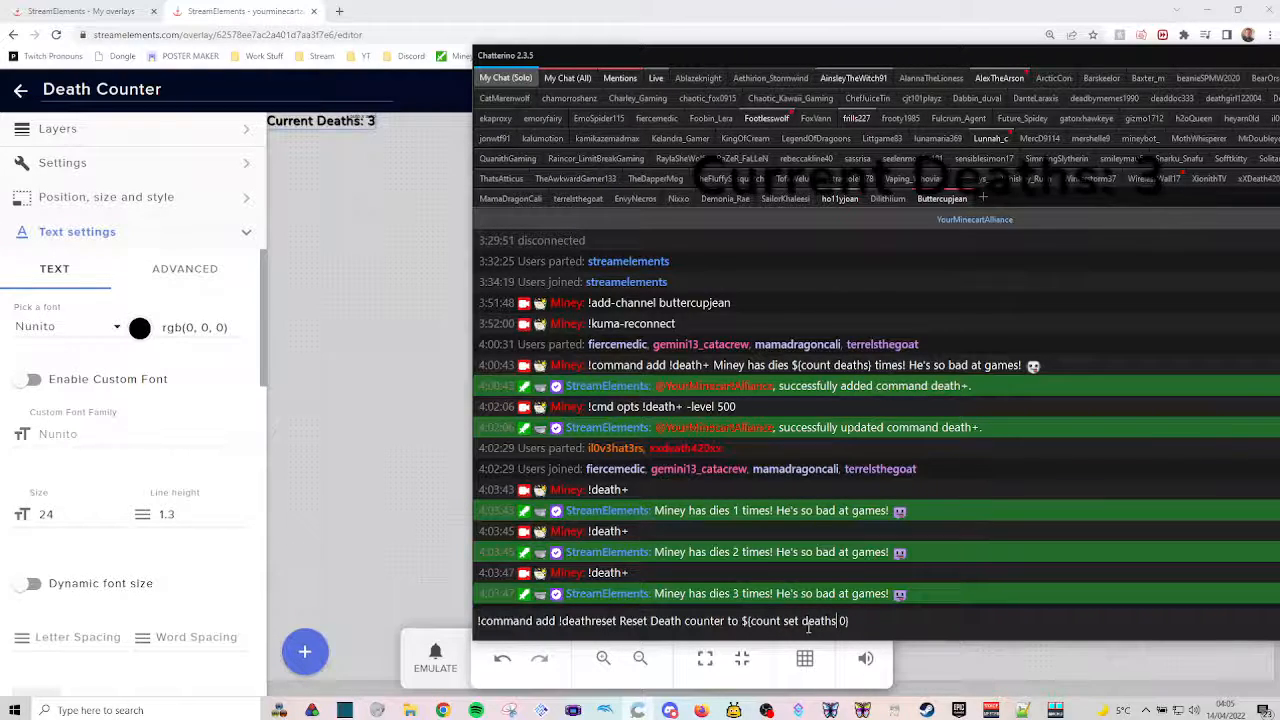
Step: Search the StreamElements command variables list for "count" to check the syntax for setting a counter's value
click(57, 6)
click(57, 8)
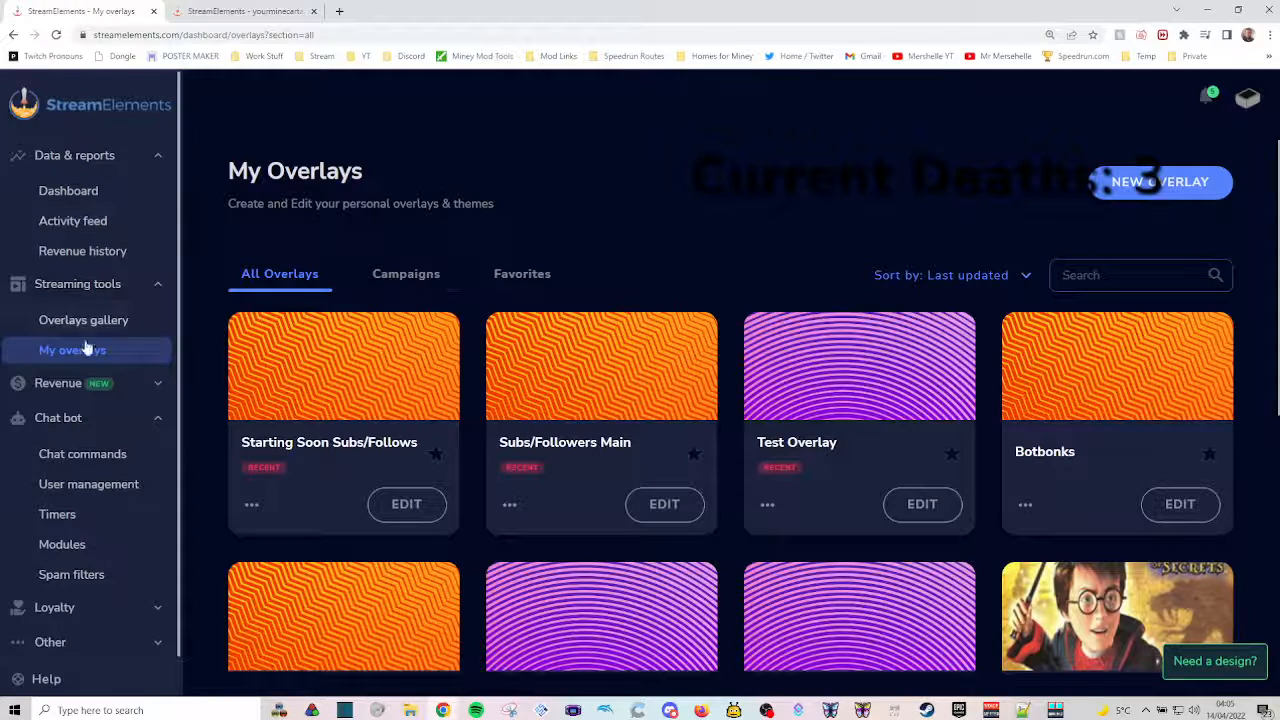
click(86, 456)
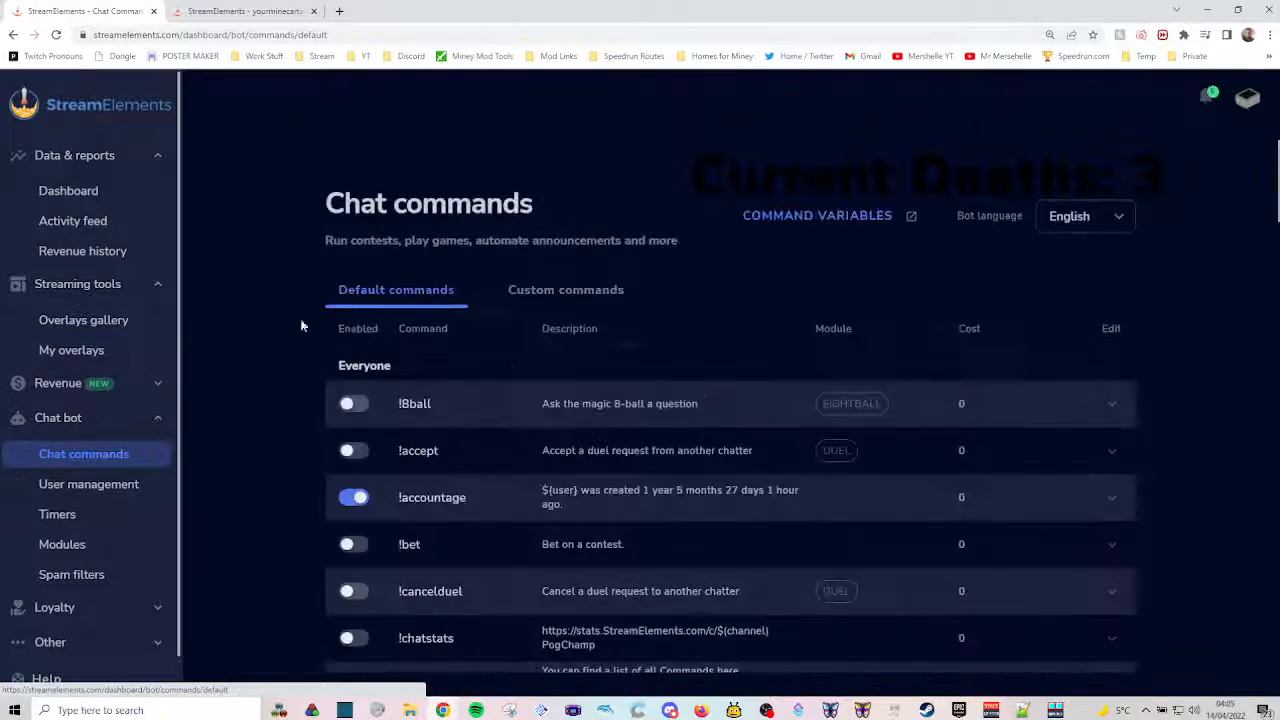
click(809, 228)
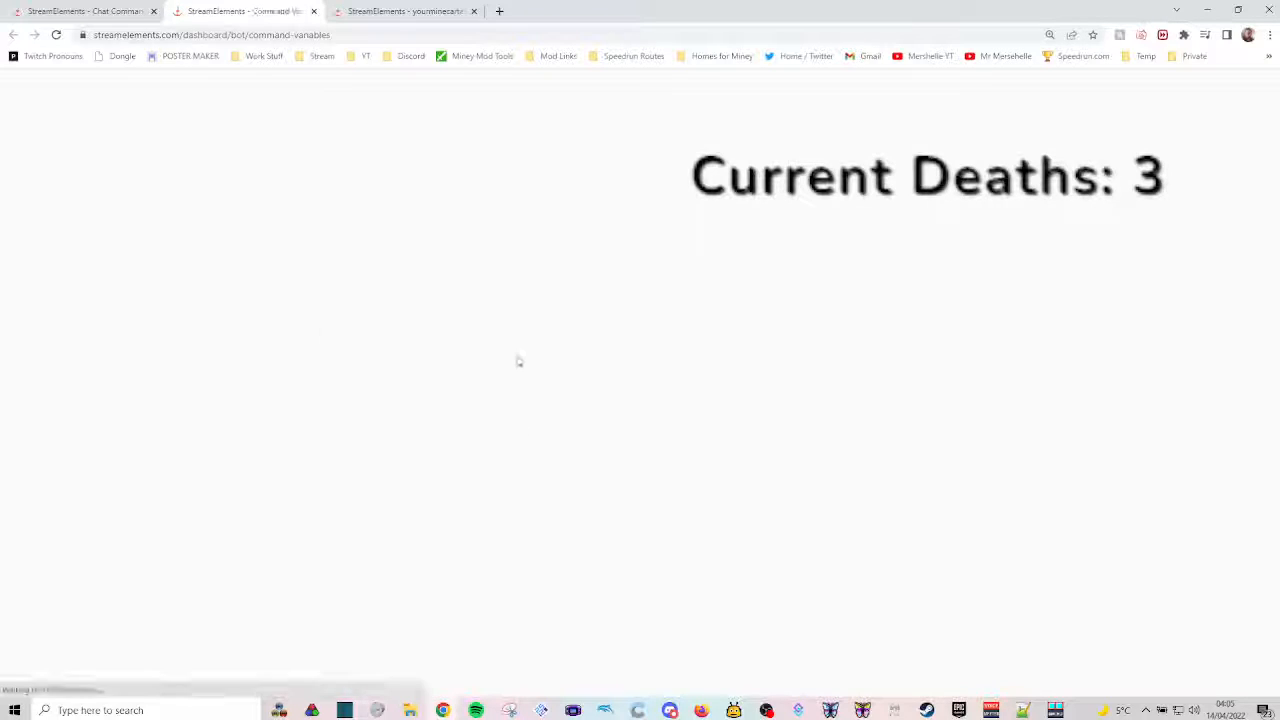
scroll(457, 380, down, 3)
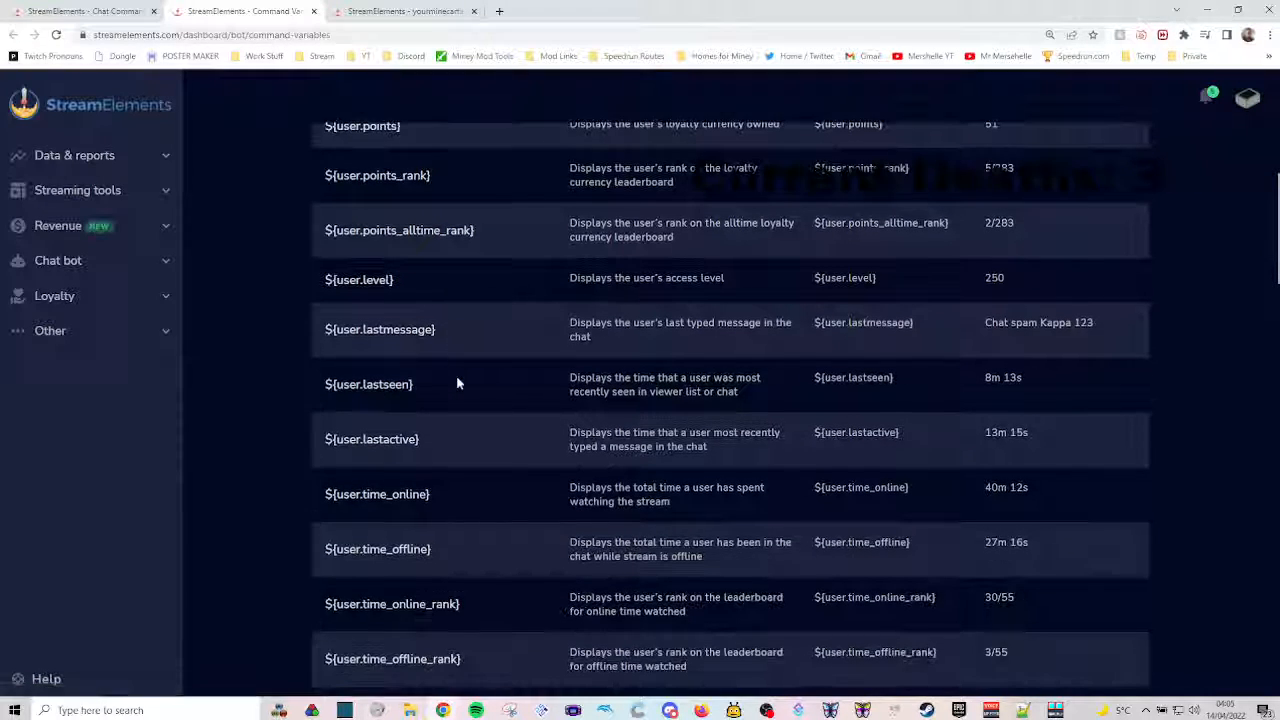
key(ctrl+f)
text(count)
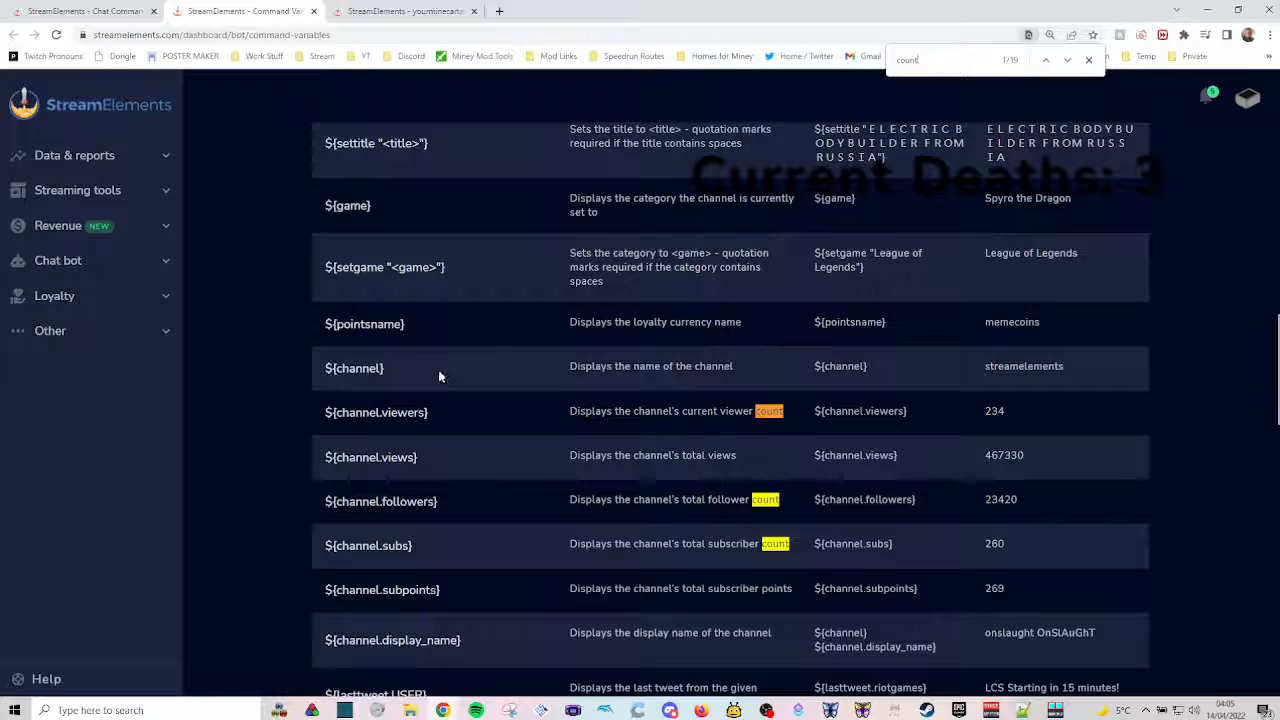
key(Return)
key(Return)
key(Return)
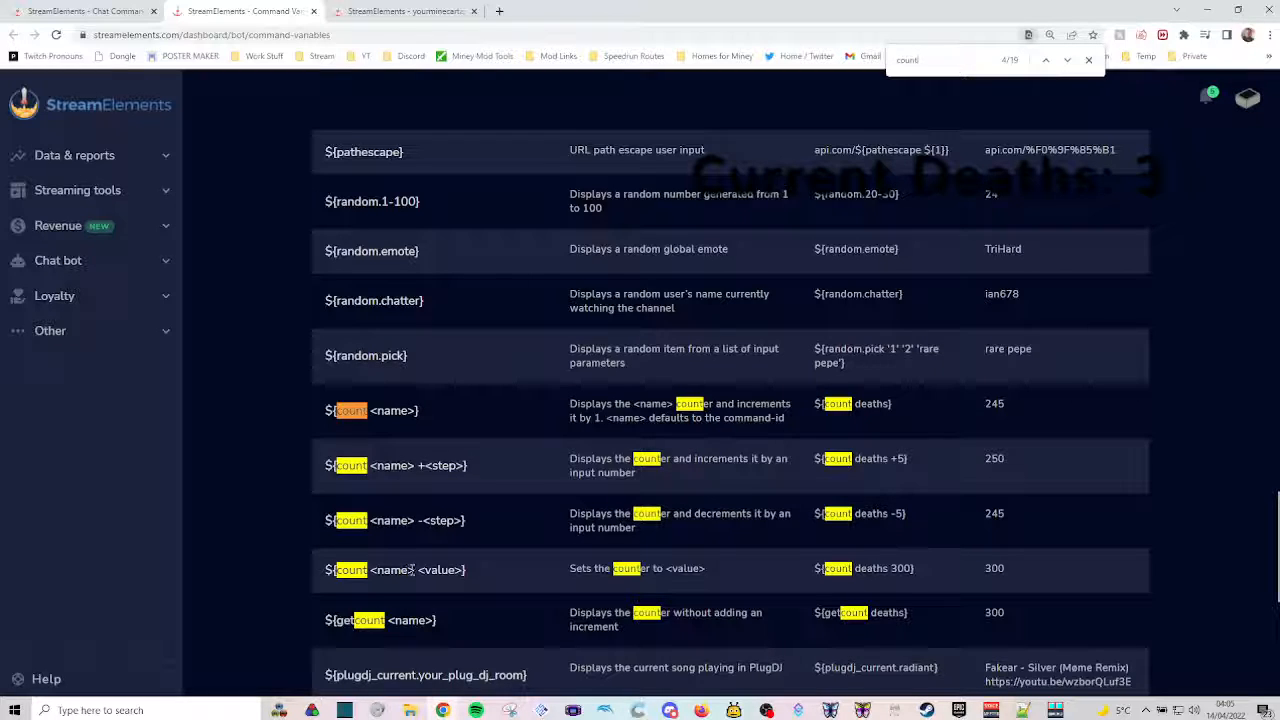
click(380, 11)
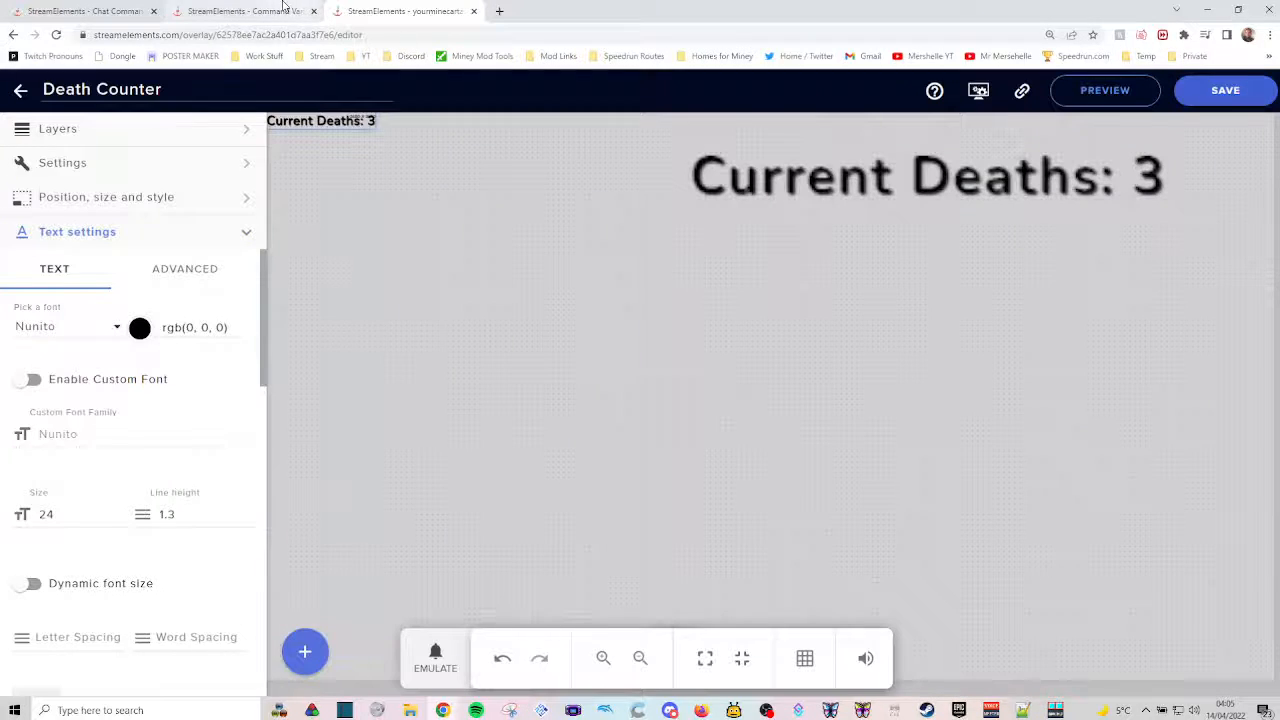
click(240, 11)
Step: Return to Chatterino, correct the drafted variable to "${count deaths 0}", and send the command that adds !deathreset
click(605, 706)
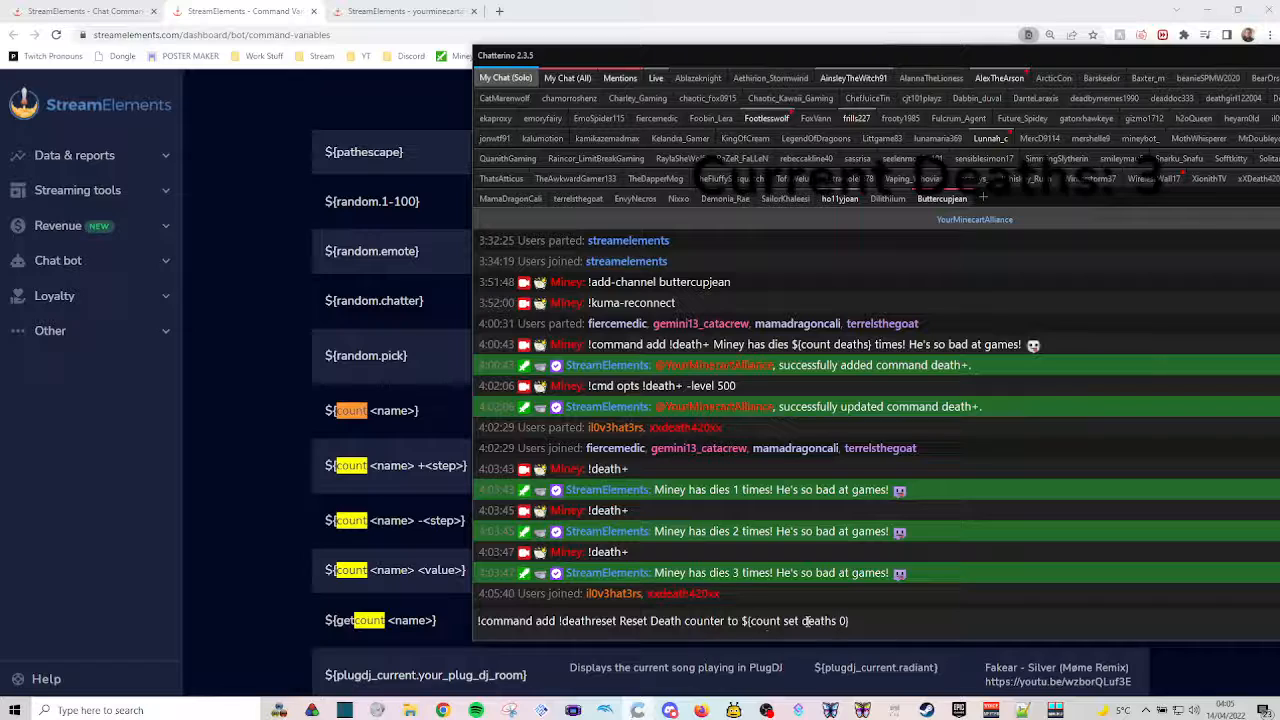
double_click(793, 621)
key(BackSpace)
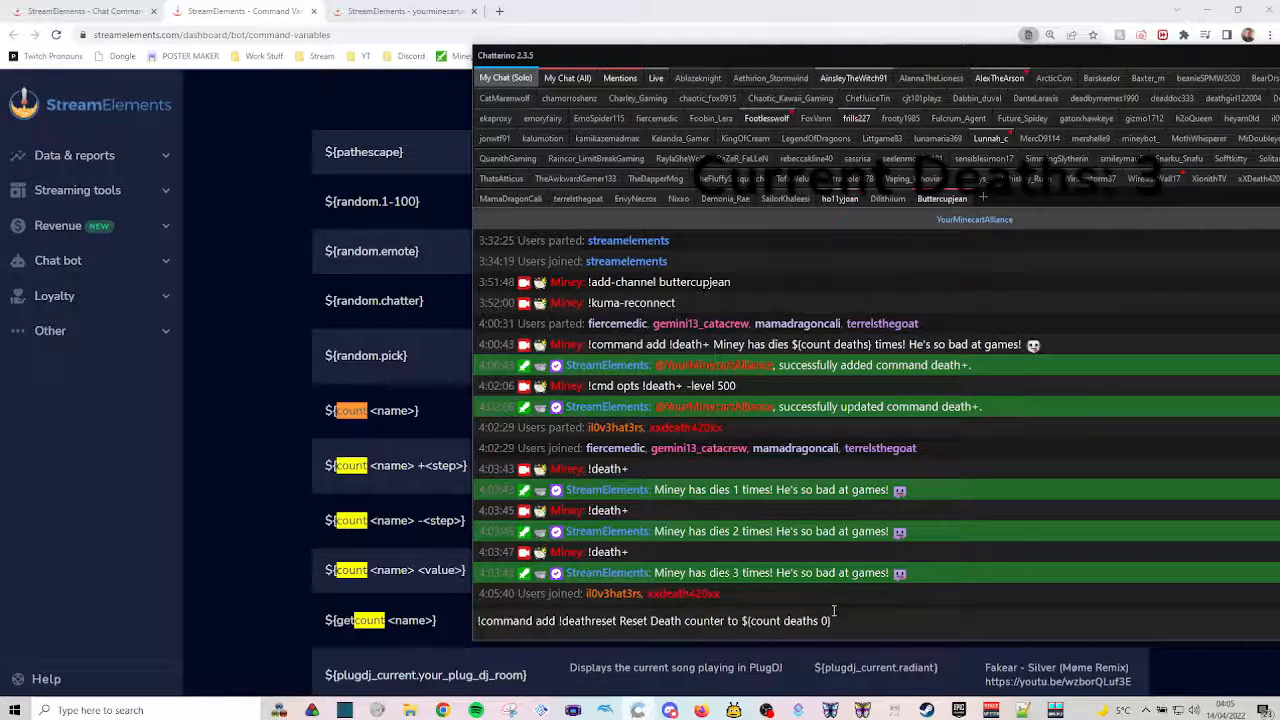
key(Return)
Step: Show the Death Counter overlay with the Chatterino chat below the counter, and send "!deathreset" to test the reset
text(!)
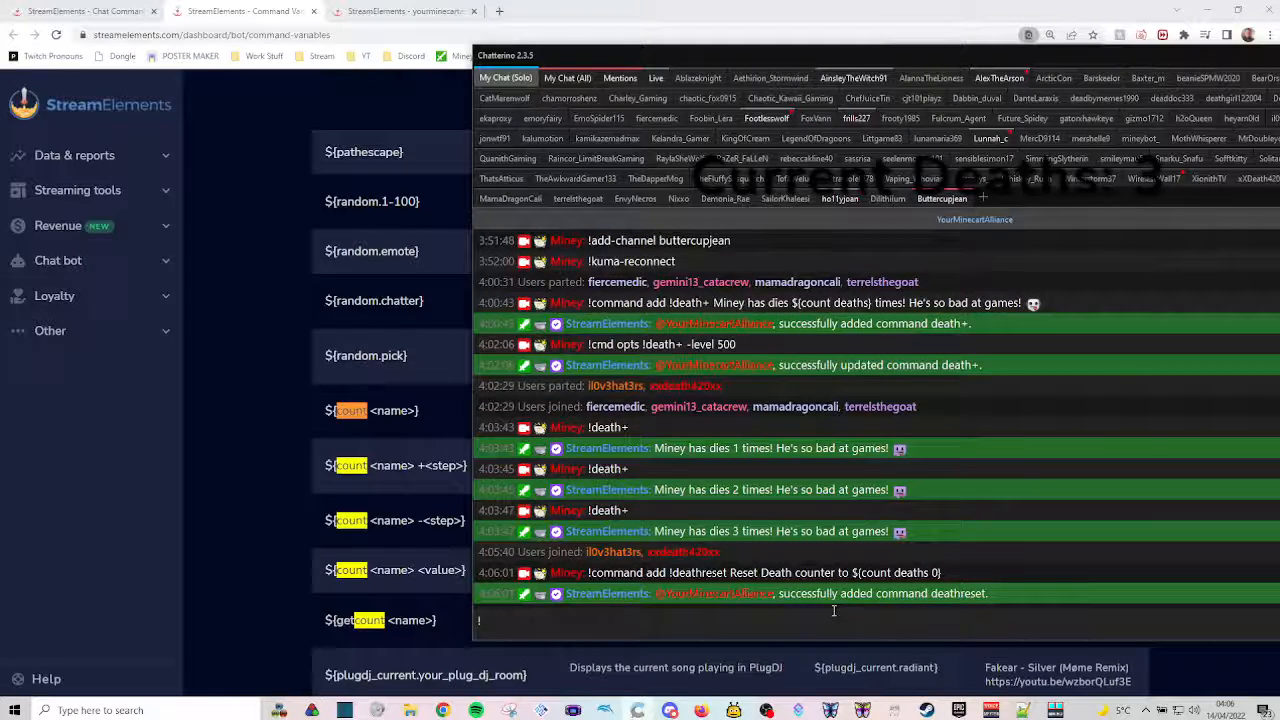
text(res)
drag(993, 48, 803, 290)
click(402, 10)
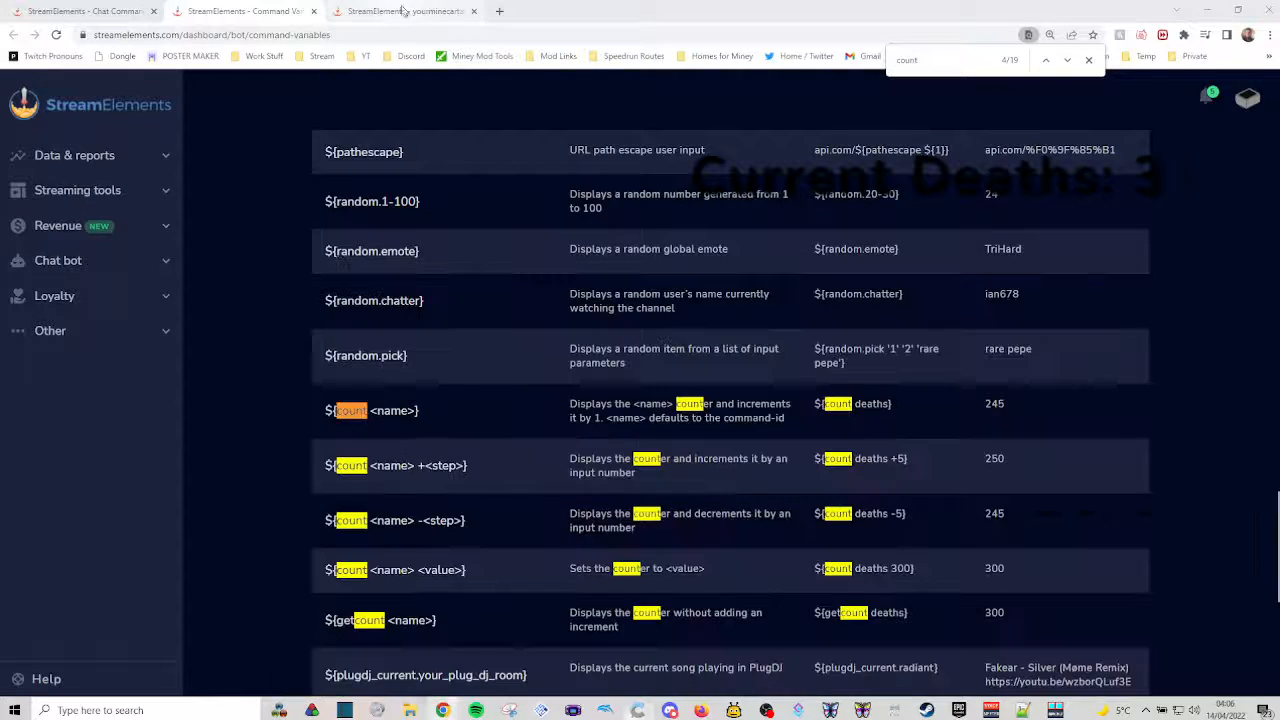
click(637, 710)
drag(636, 293, 645, 325)
key(BackSpace)
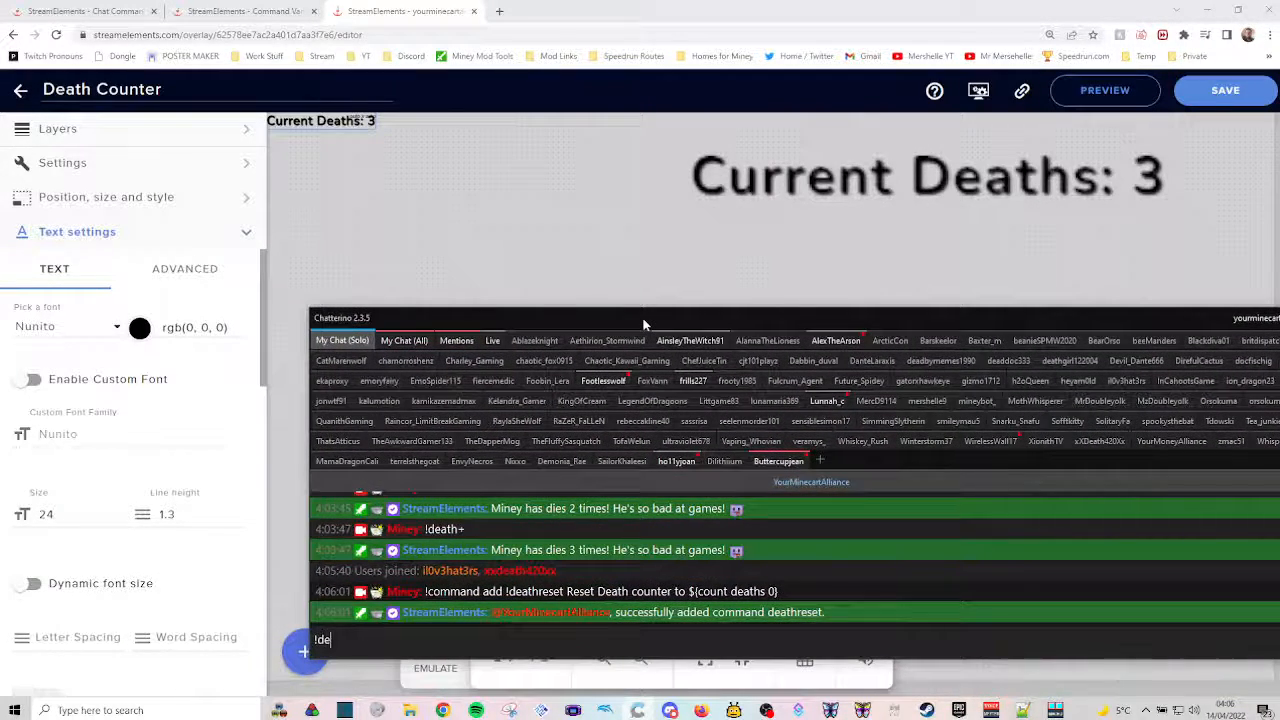
text(athres)
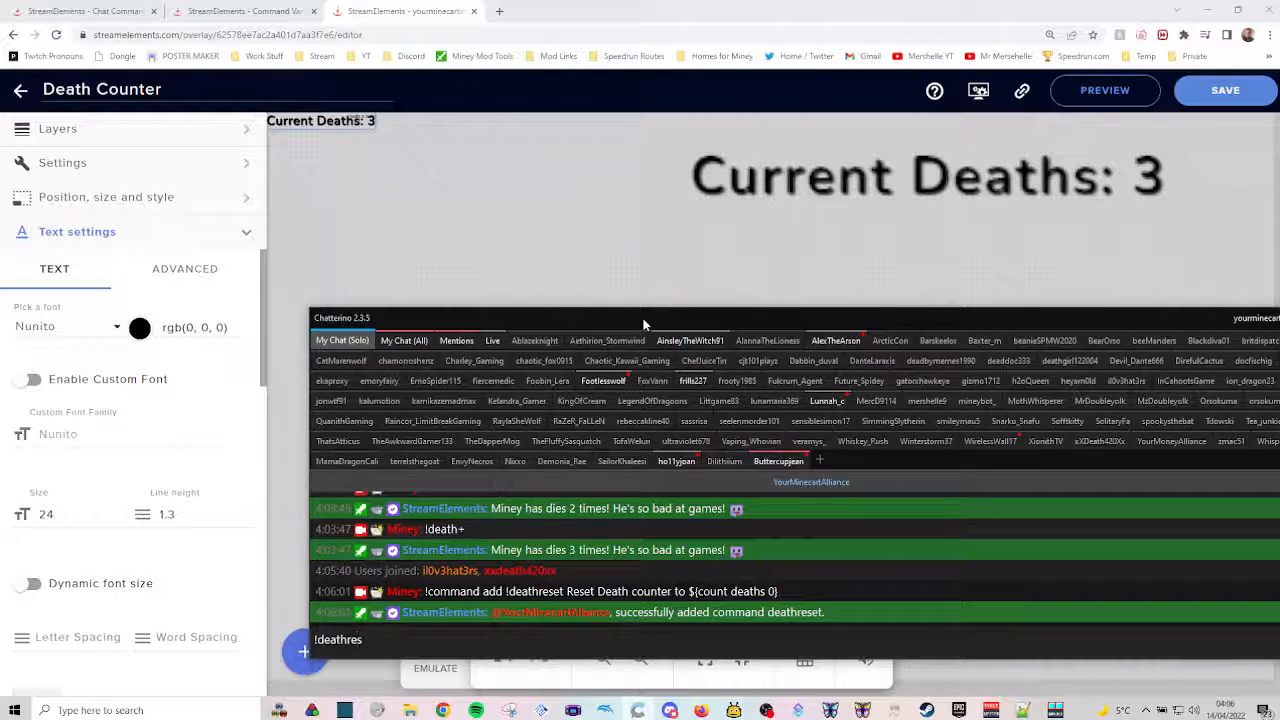
text(et)
key(Return)
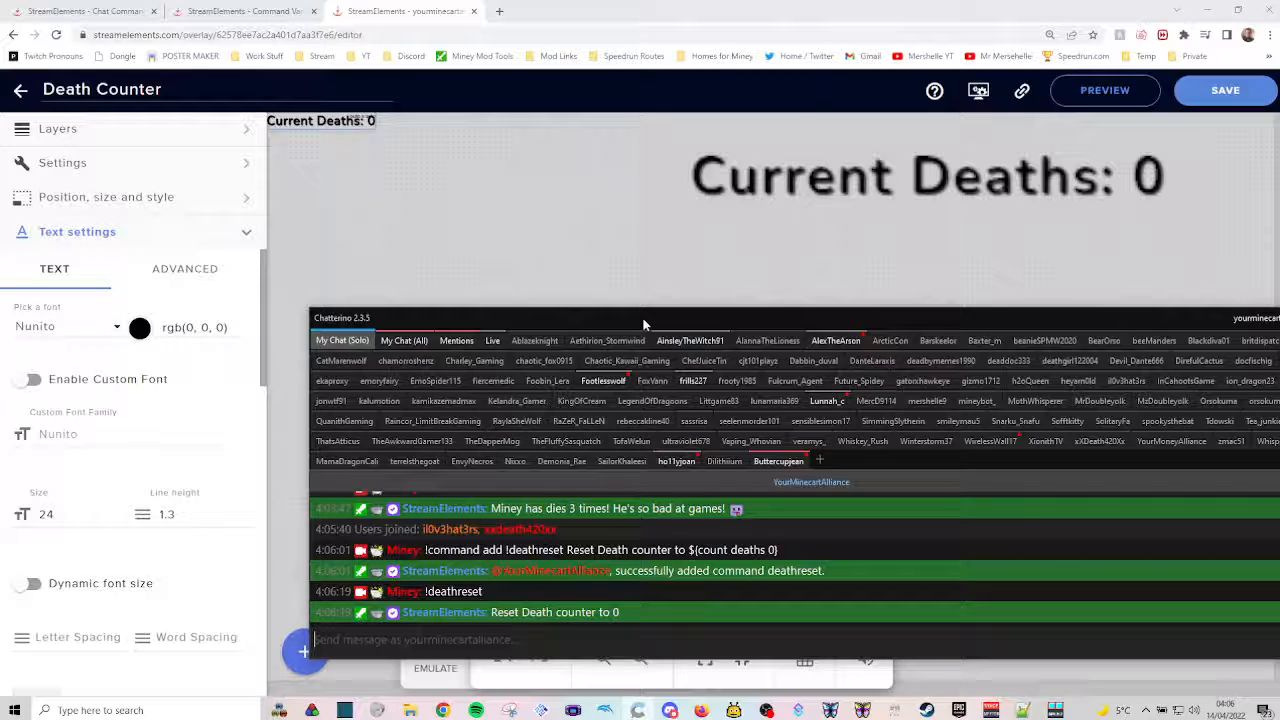
Step: Review the commands sent in the enlarged chat, highlighting the response text of the !death+ command
scroll(581, 555, up, 5)
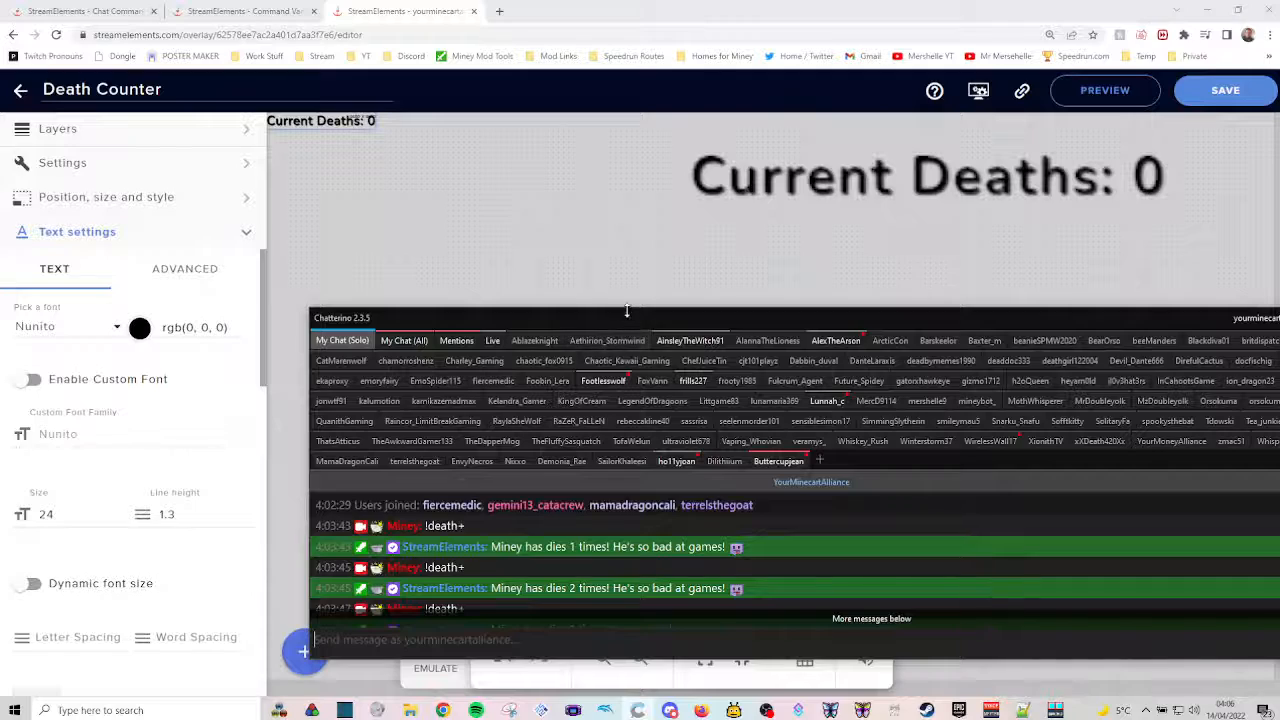
drag(627, 311, 640, 45)
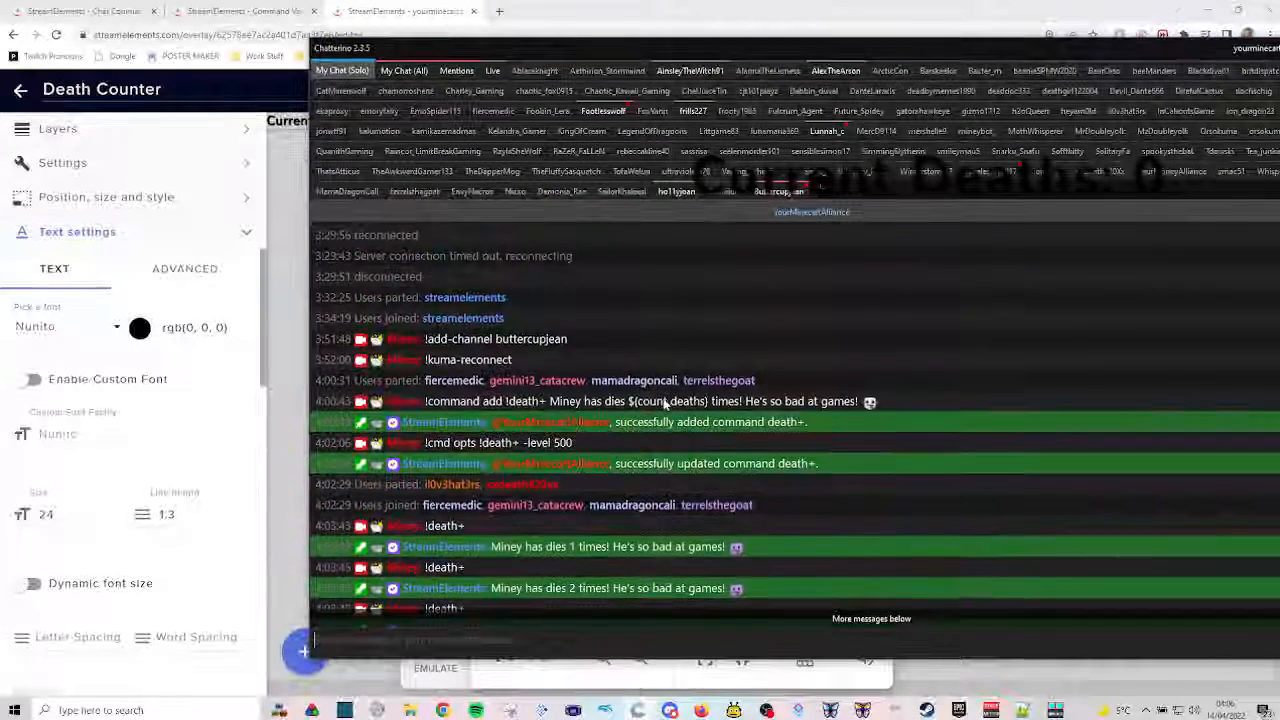
scroll(664, 403, down, 3)
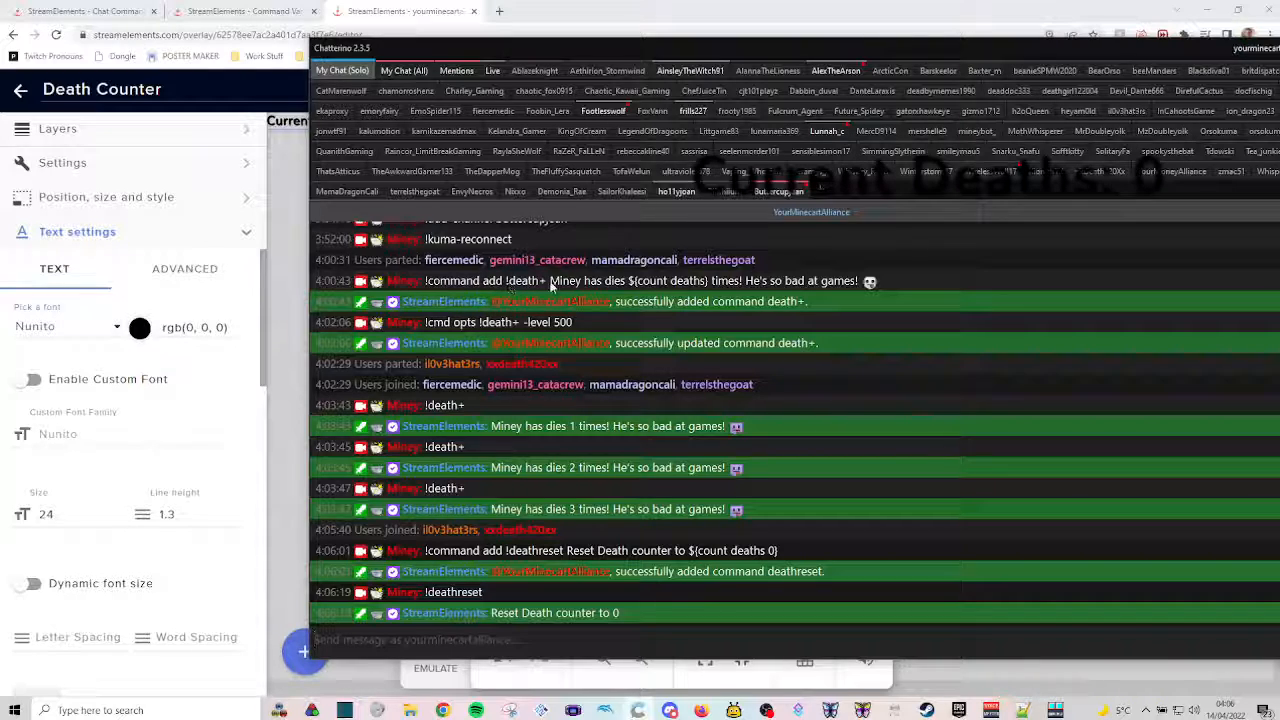
drag(550, 285, 884, 288)
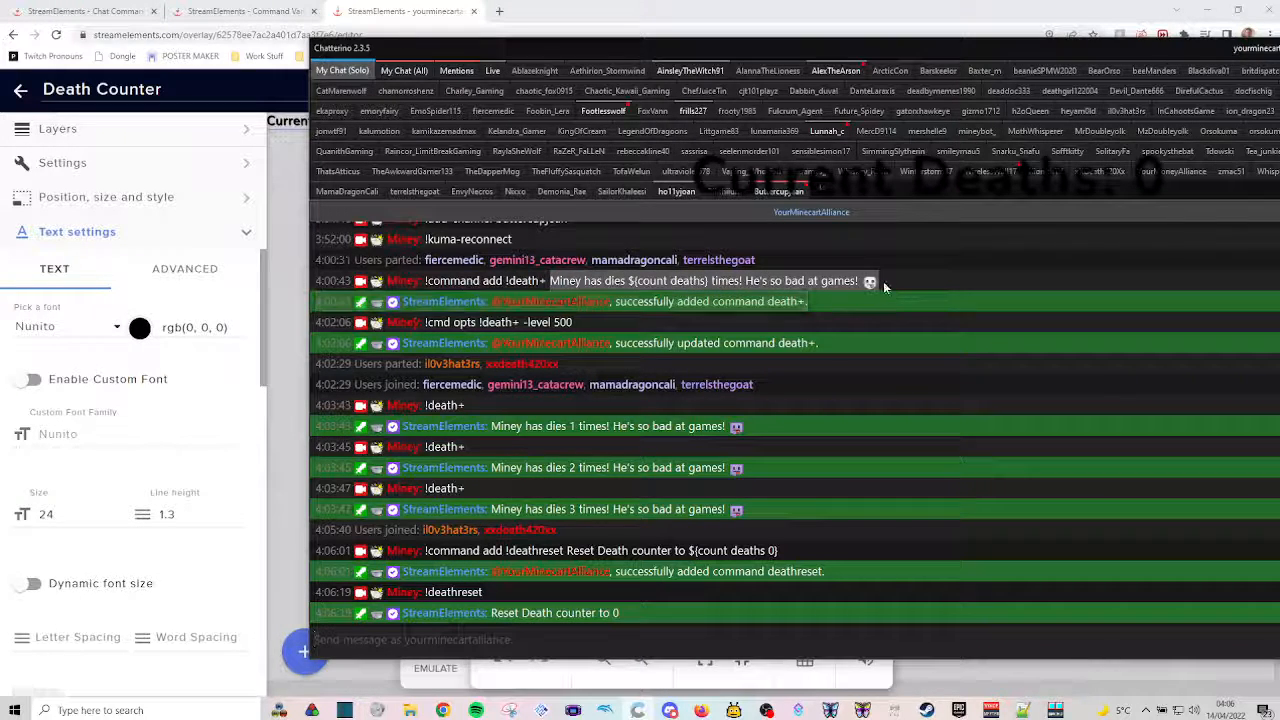
Step: Examine the response text of the !death+ command in the chat, highlighting its "${count deaths}" variable
click(655, 288)
drag(627, 285, 712, 284)
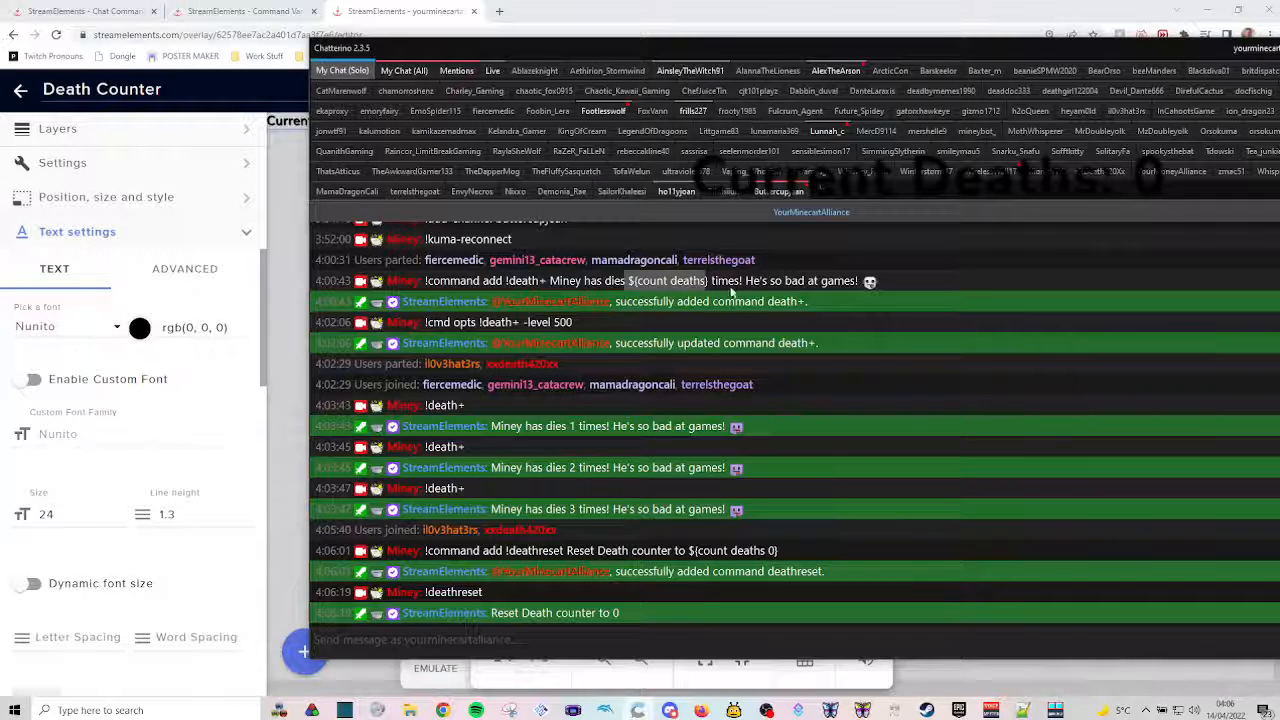
click(780, 285)
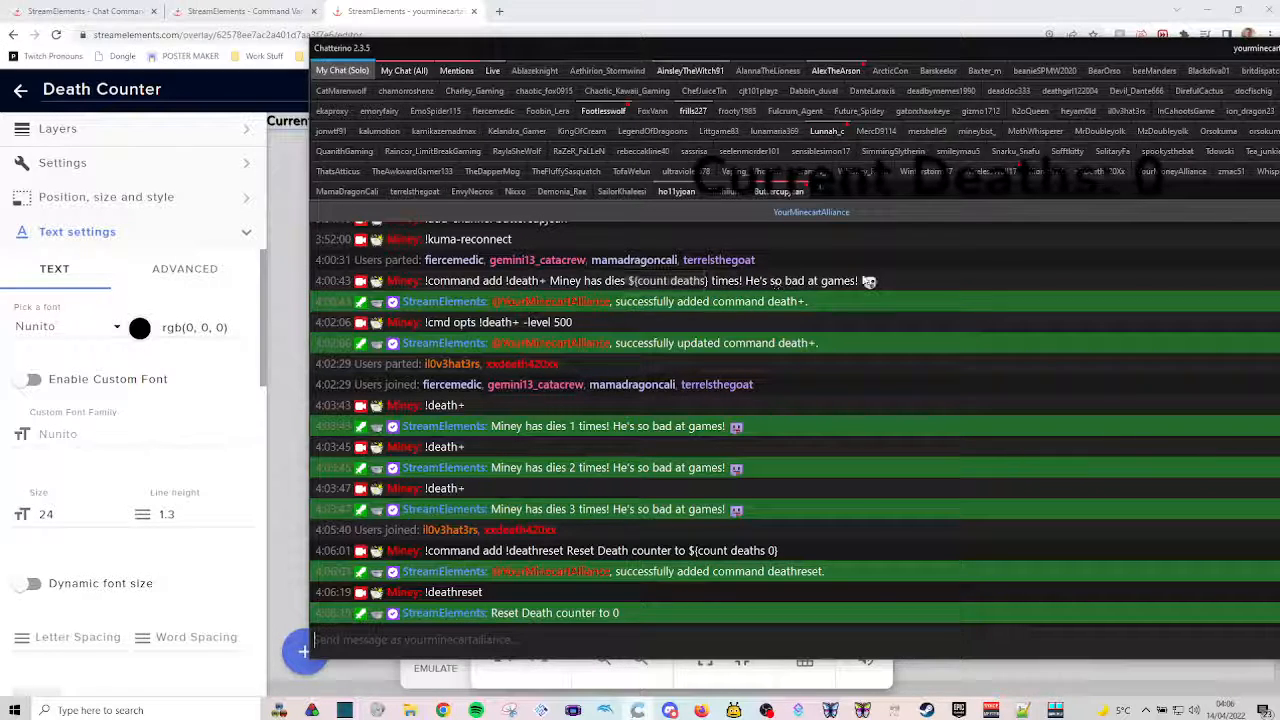
drag(886, 282, 569, 283)
double_click(653, 285)
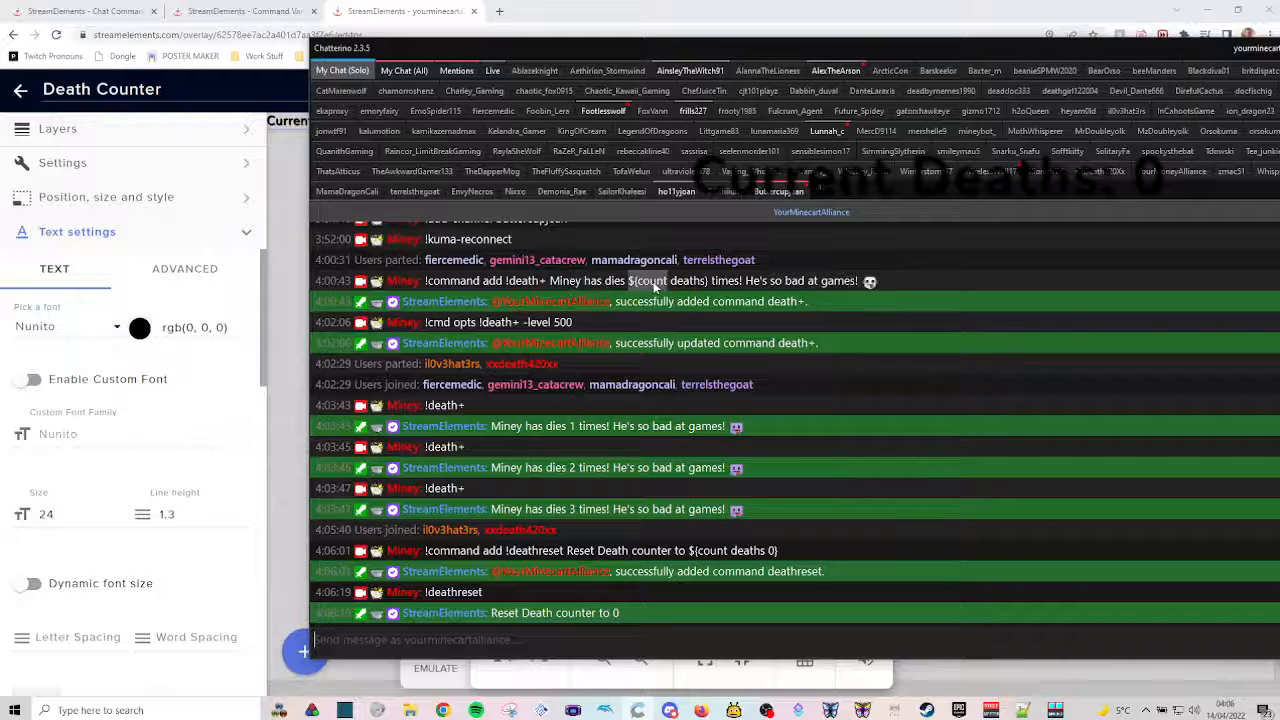
click(690, 398)
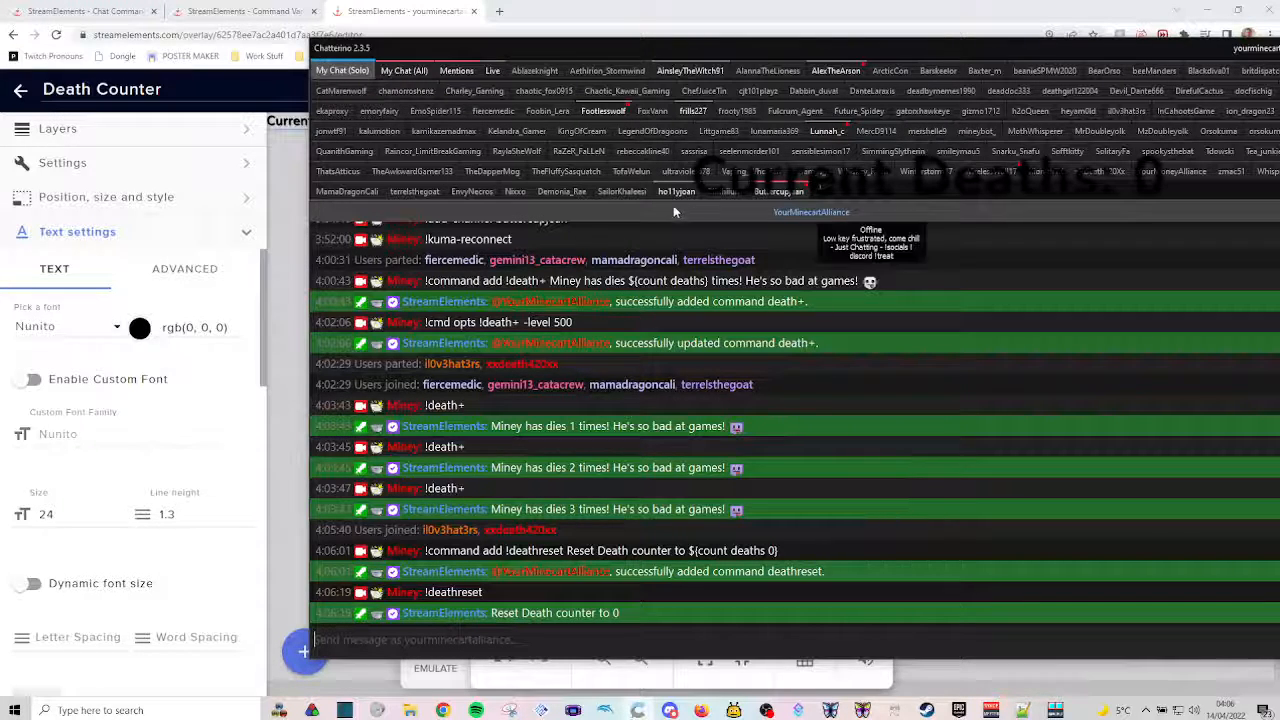
Step: Shift the chat window aside and look through the StreamElements default chat commands for the moderator command that edits a counter
drag(645, 48, 455, 50)
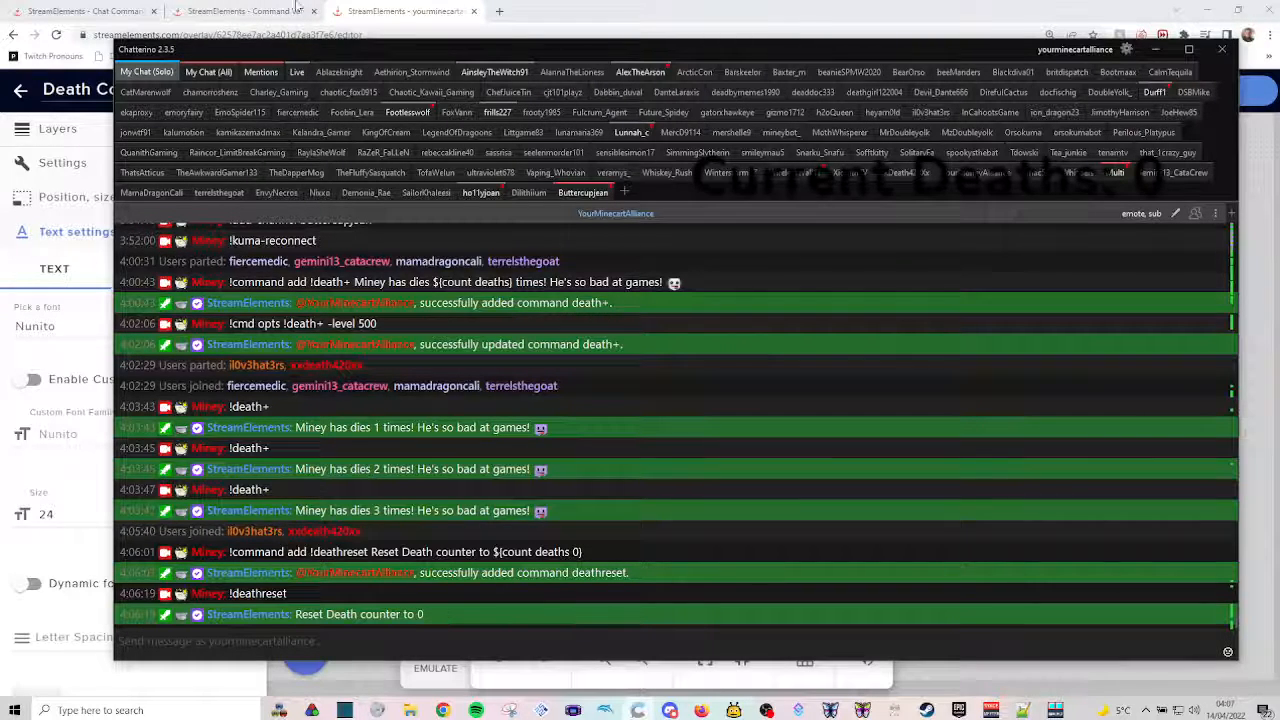
click(85, 11)
scroll(450, 400, down, 3)
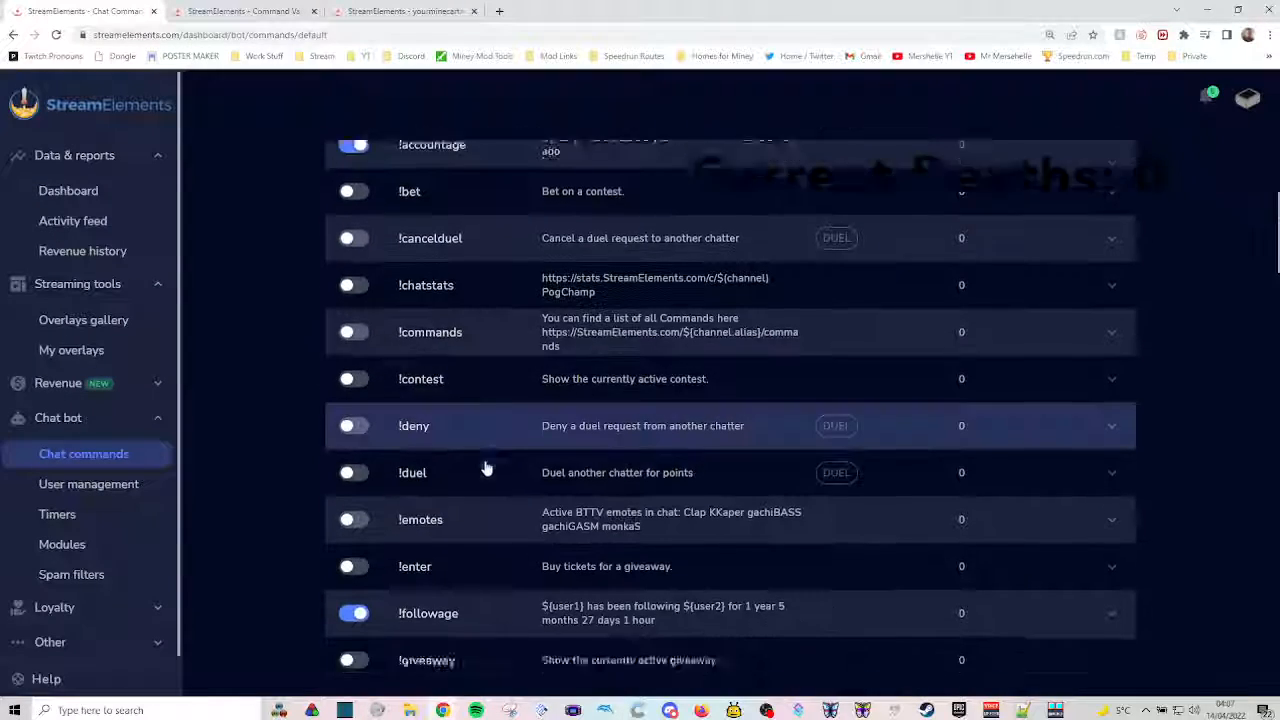
scroll(486, 469, down, 15)
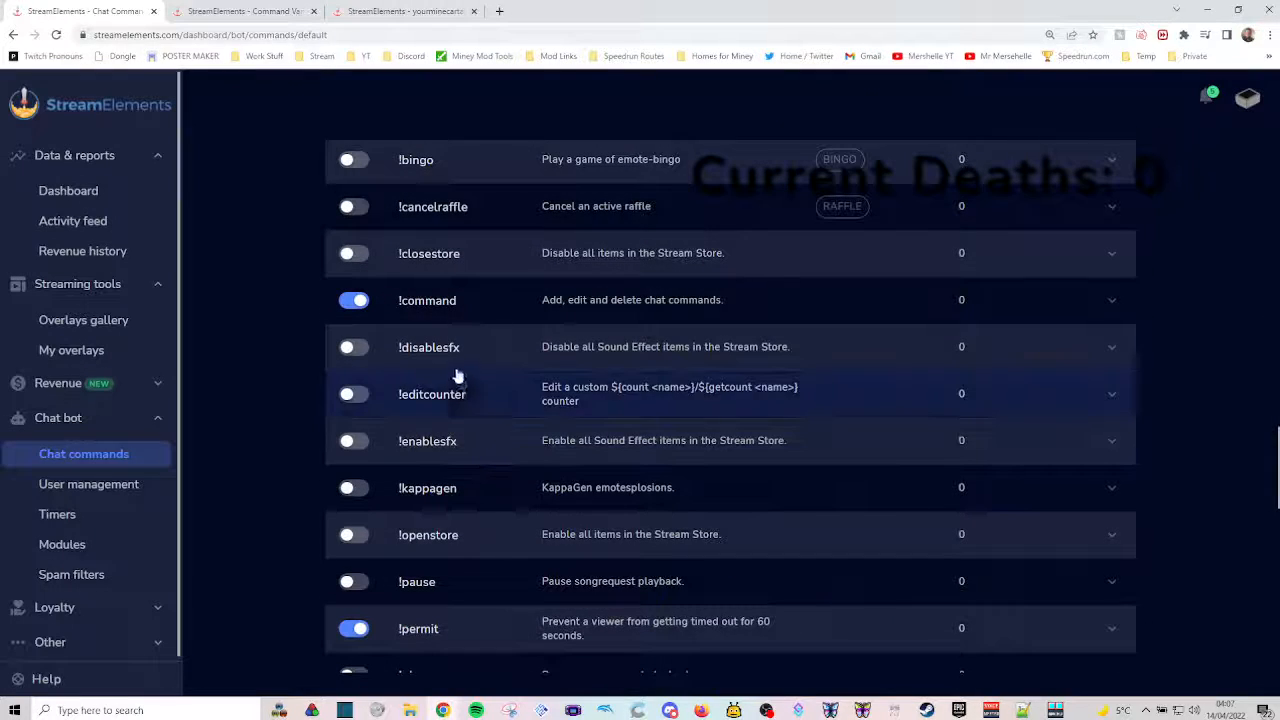
scroll(486, 340, down, 2)
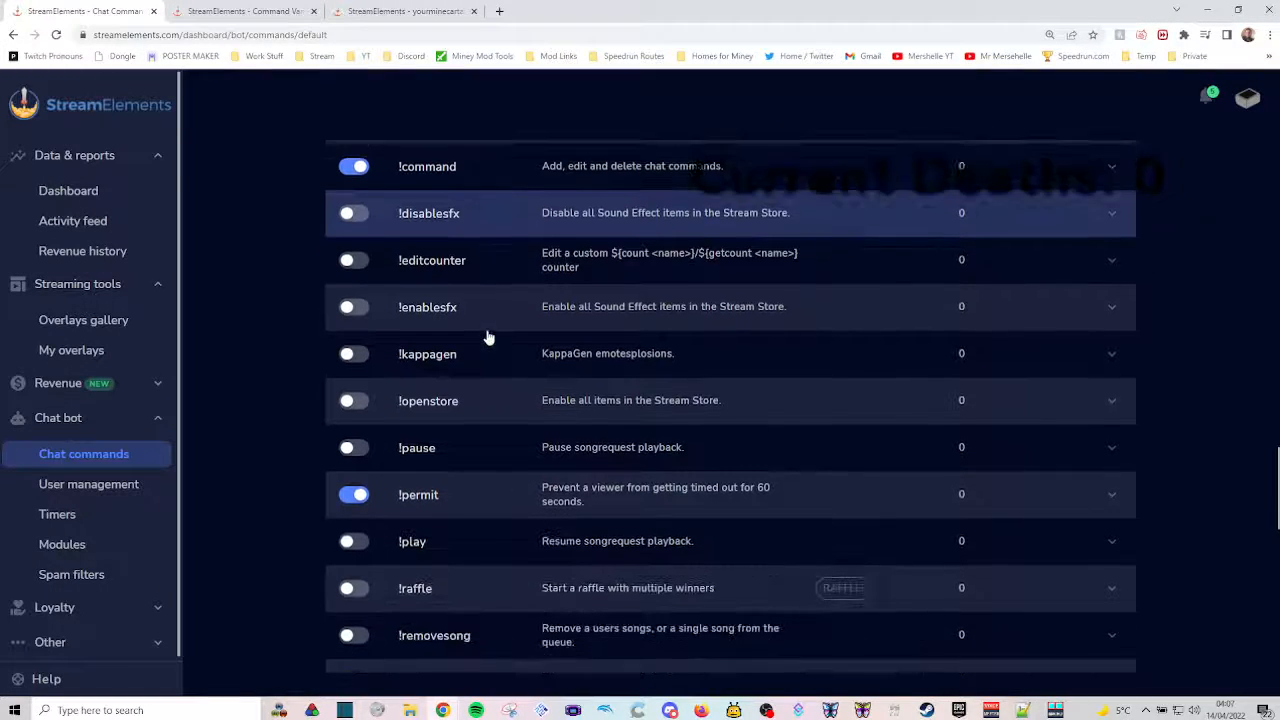
scroll(488, 338, down, 5)
scroll(505, 370, up, 2)
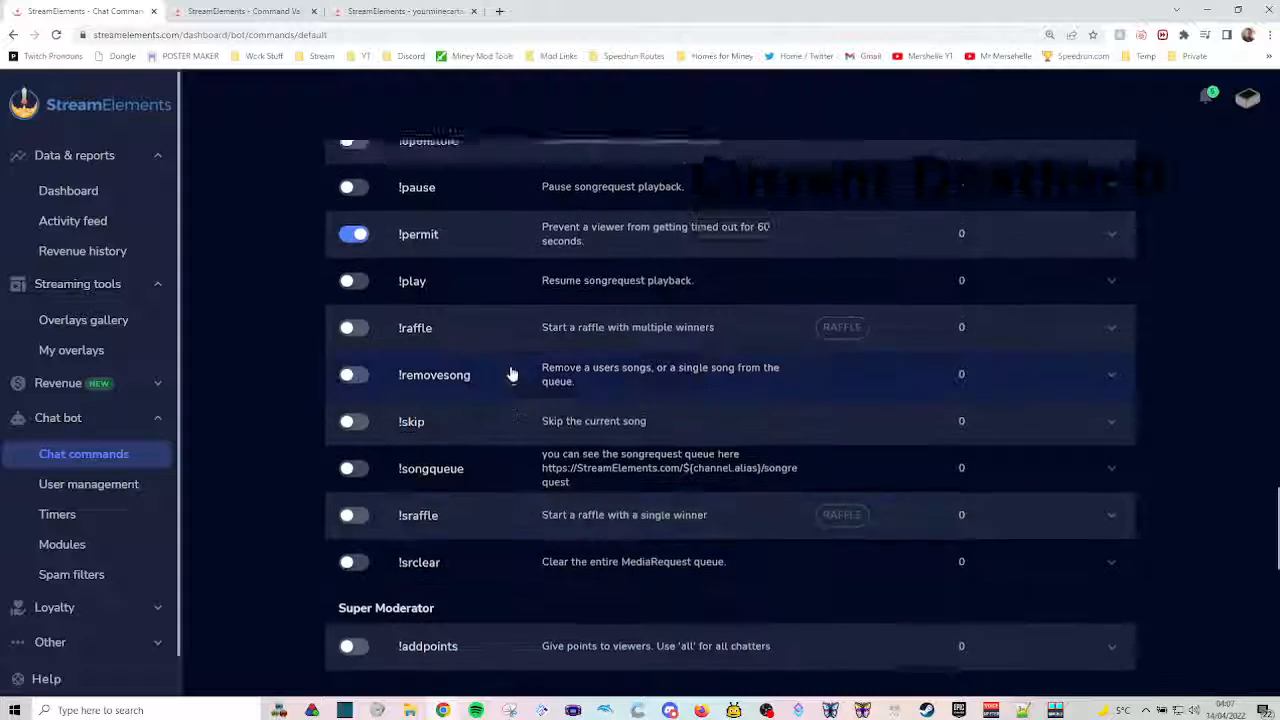
scroll(505, 370, up, 7)
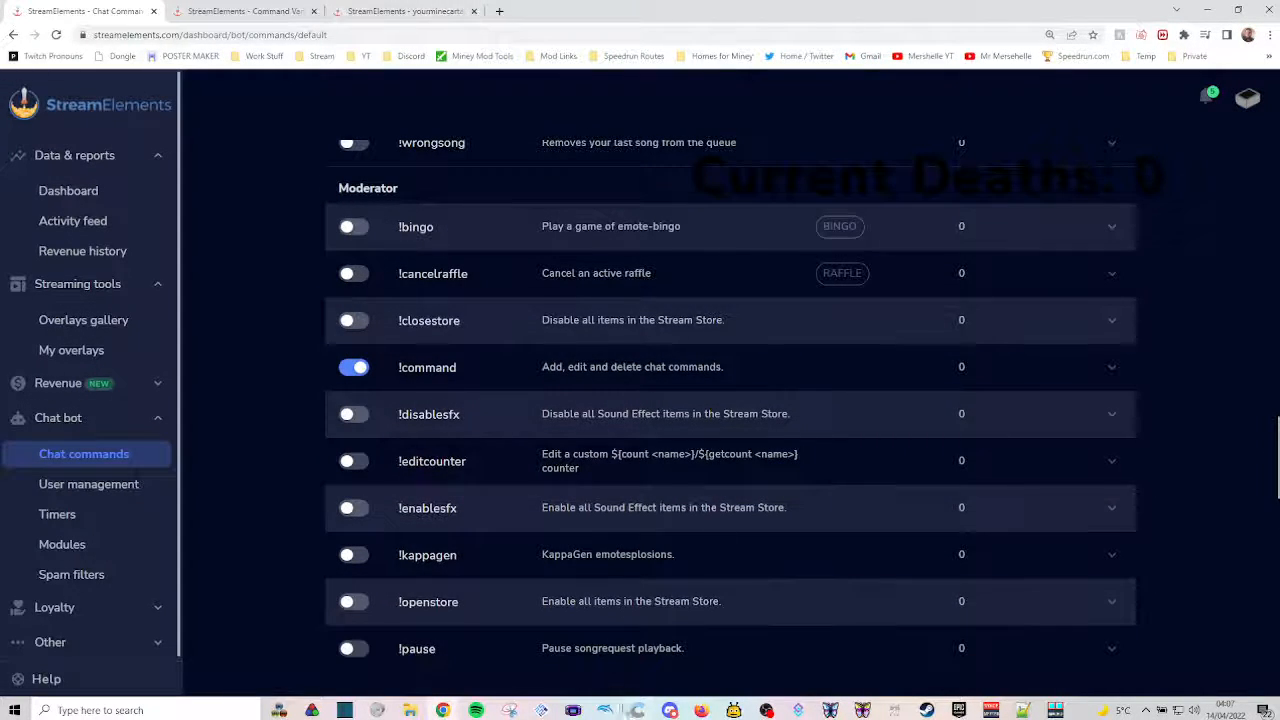
Step: Return to Chatterino and try to set the deaths counter by sending "!editcounter deaths 5"
click(637, 710)
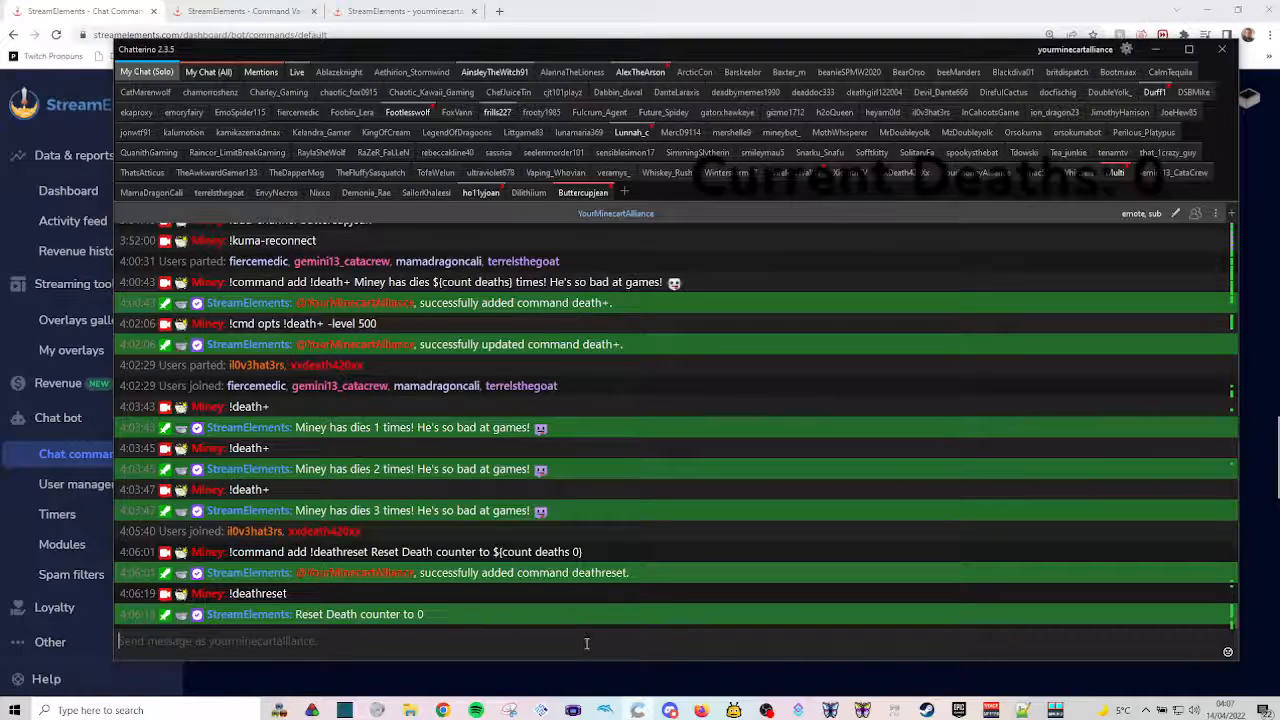
text(!edit)
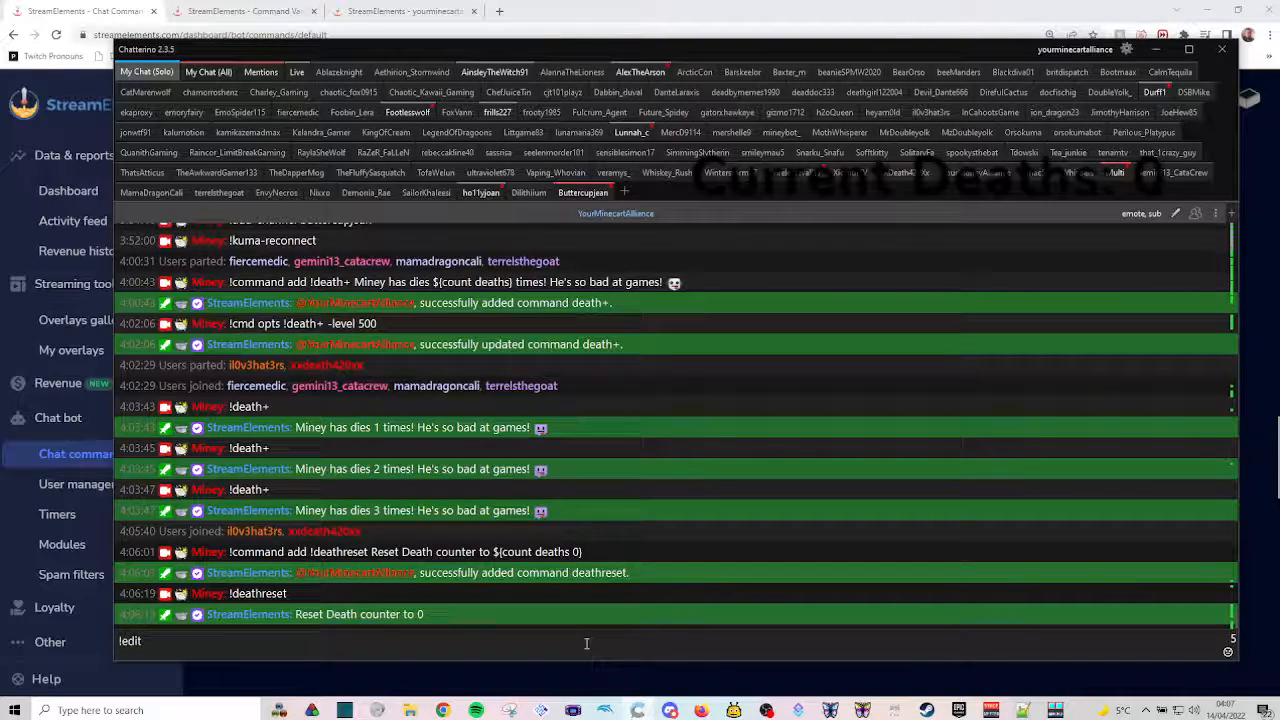
text(counter deaths )
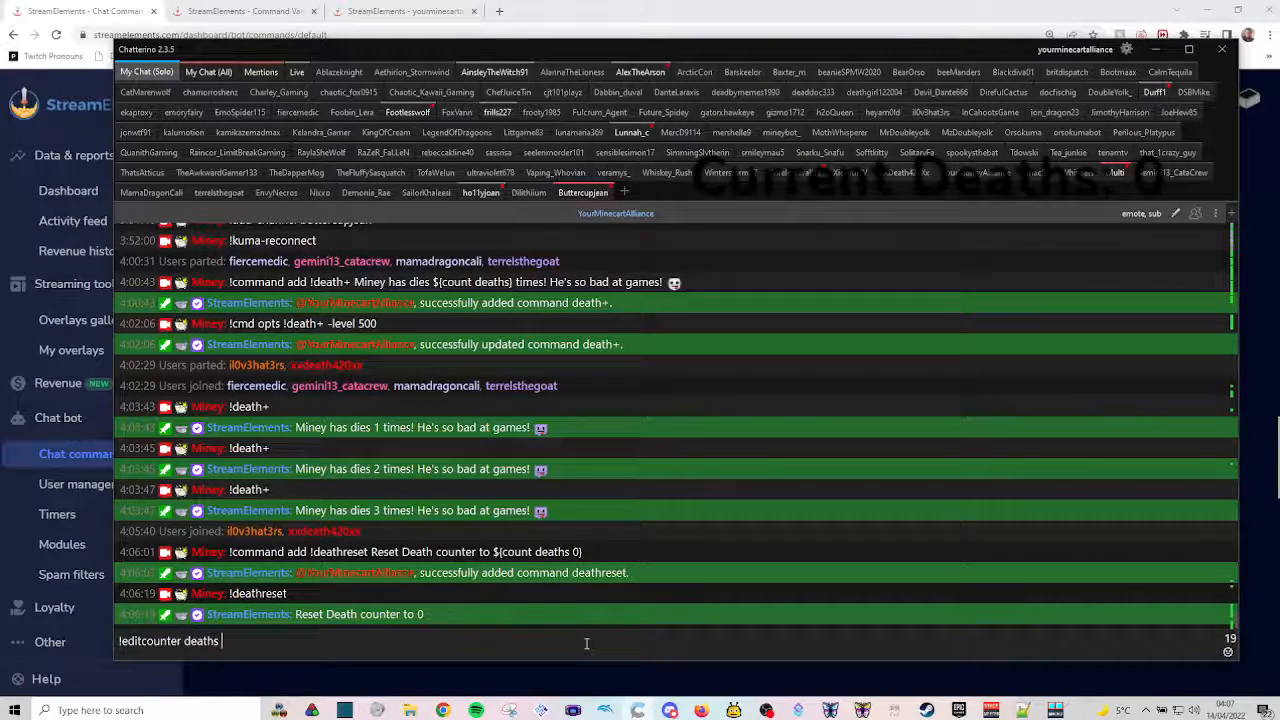
text(5)
key(Return)
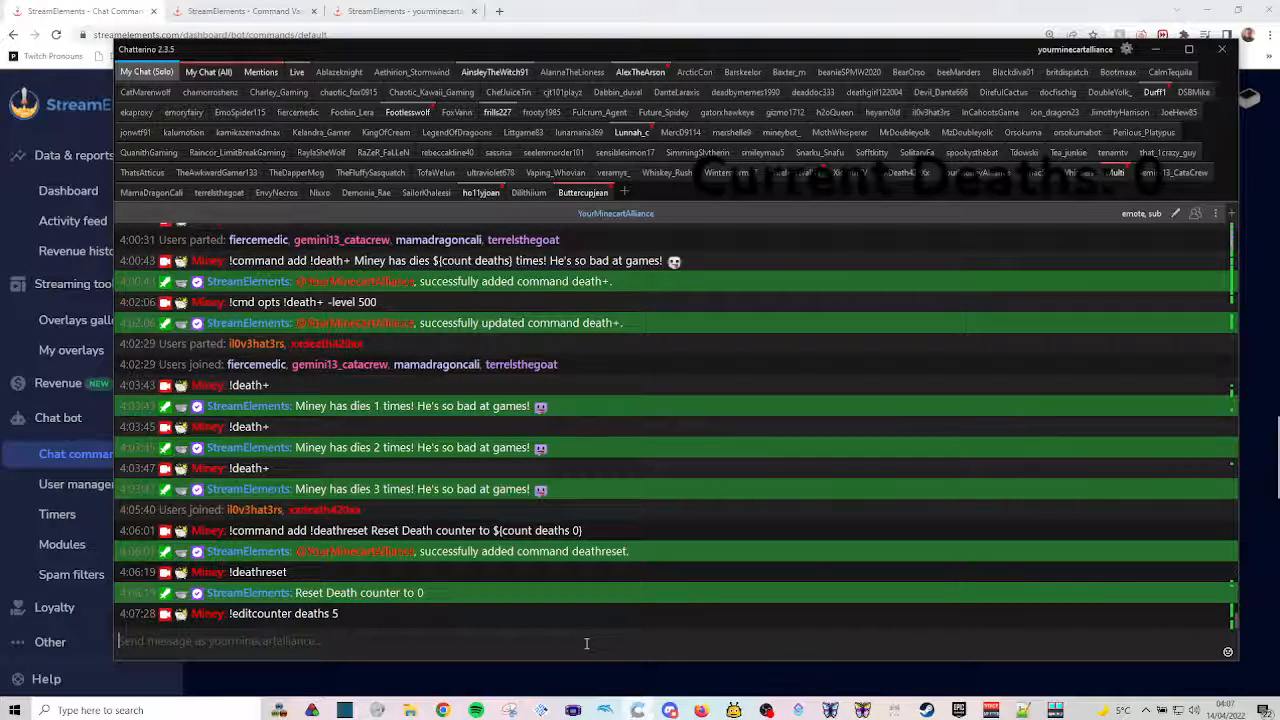
Step: Enable the !editcounter default command in StreamElements, resend "!editcounter deaths 5", and bring the Chatterino window back into view
drag(380, 44, 1279, 182)
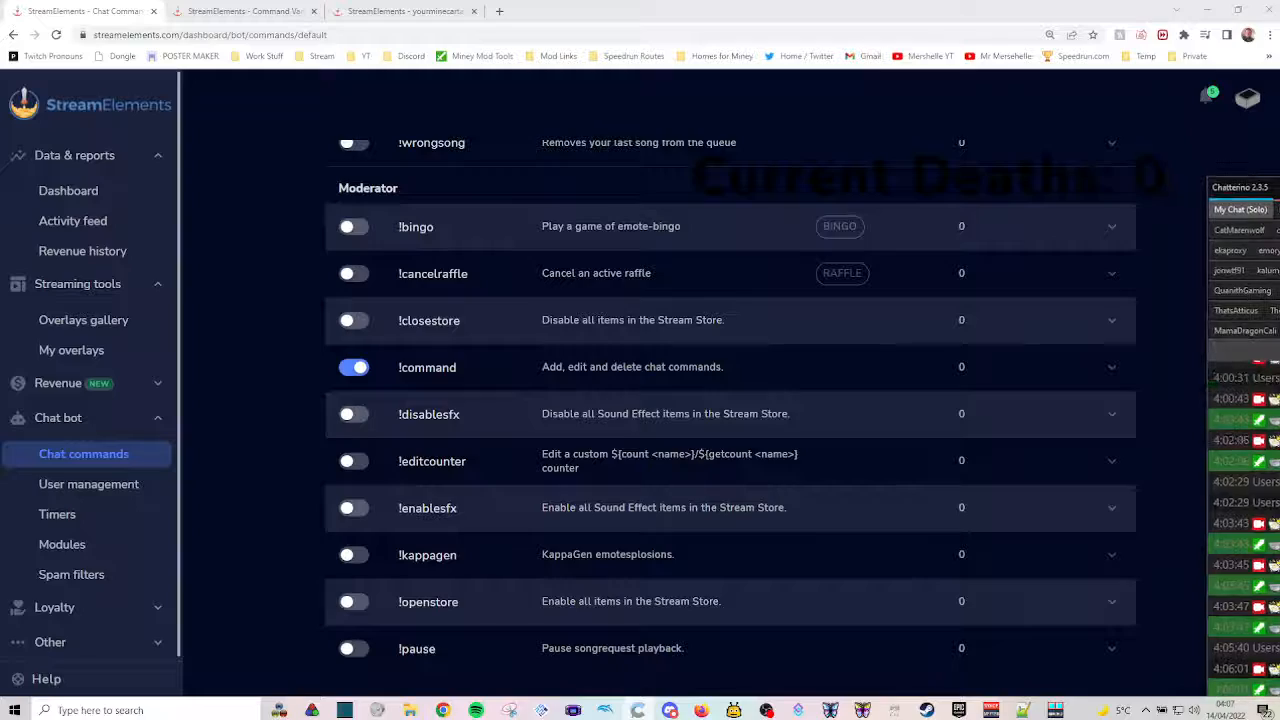
click(353, 461)
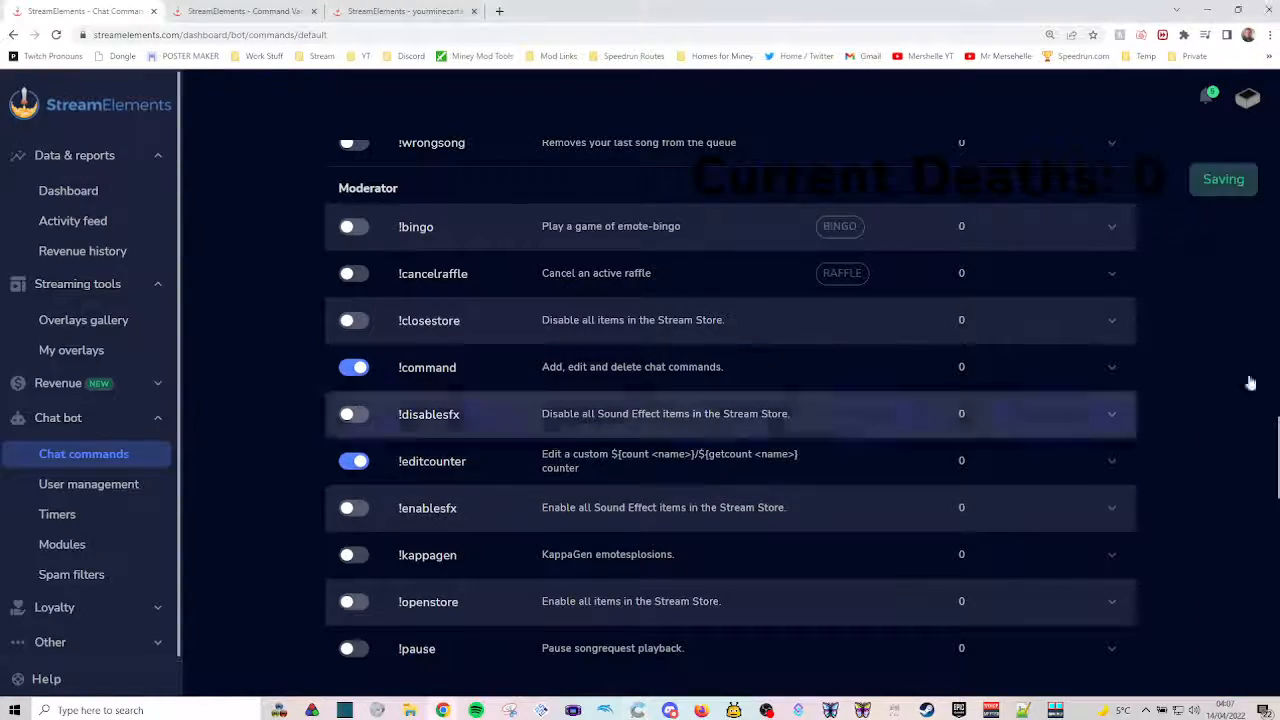
drag(1279, 182, 413, 47)
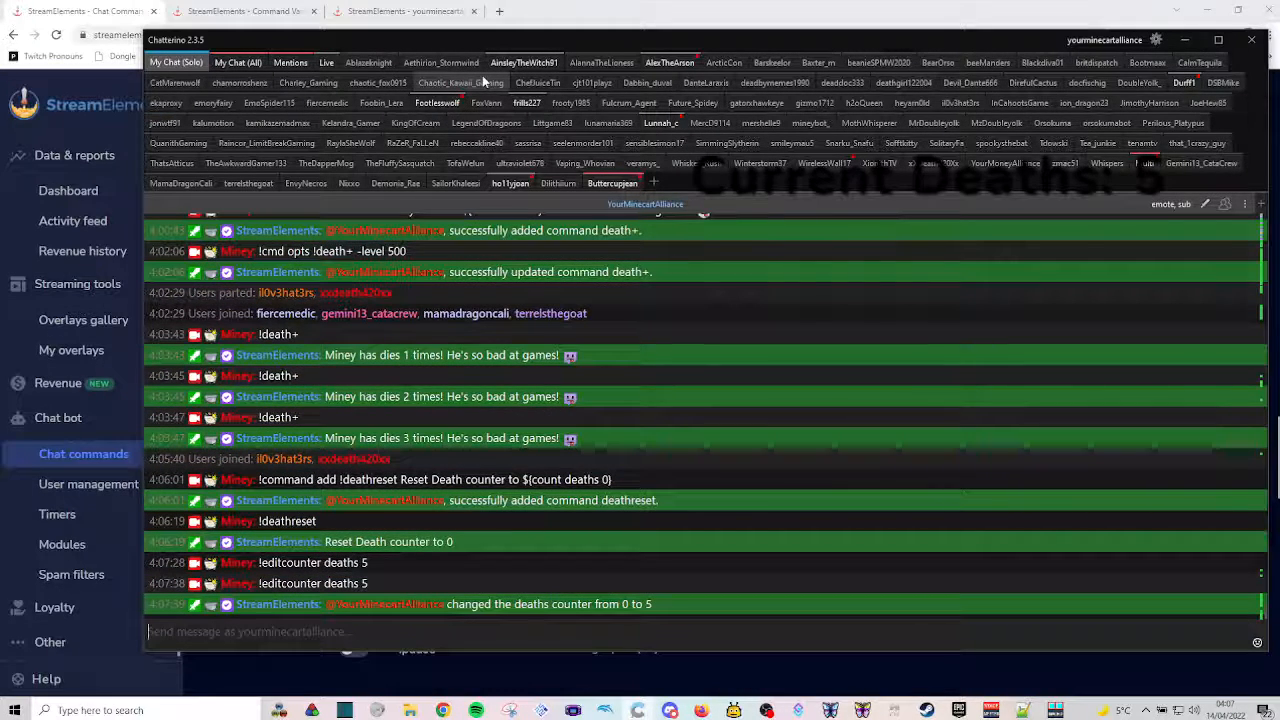
Step: Send "!death+" in the chat to test counting up from the edited value
text(!death)
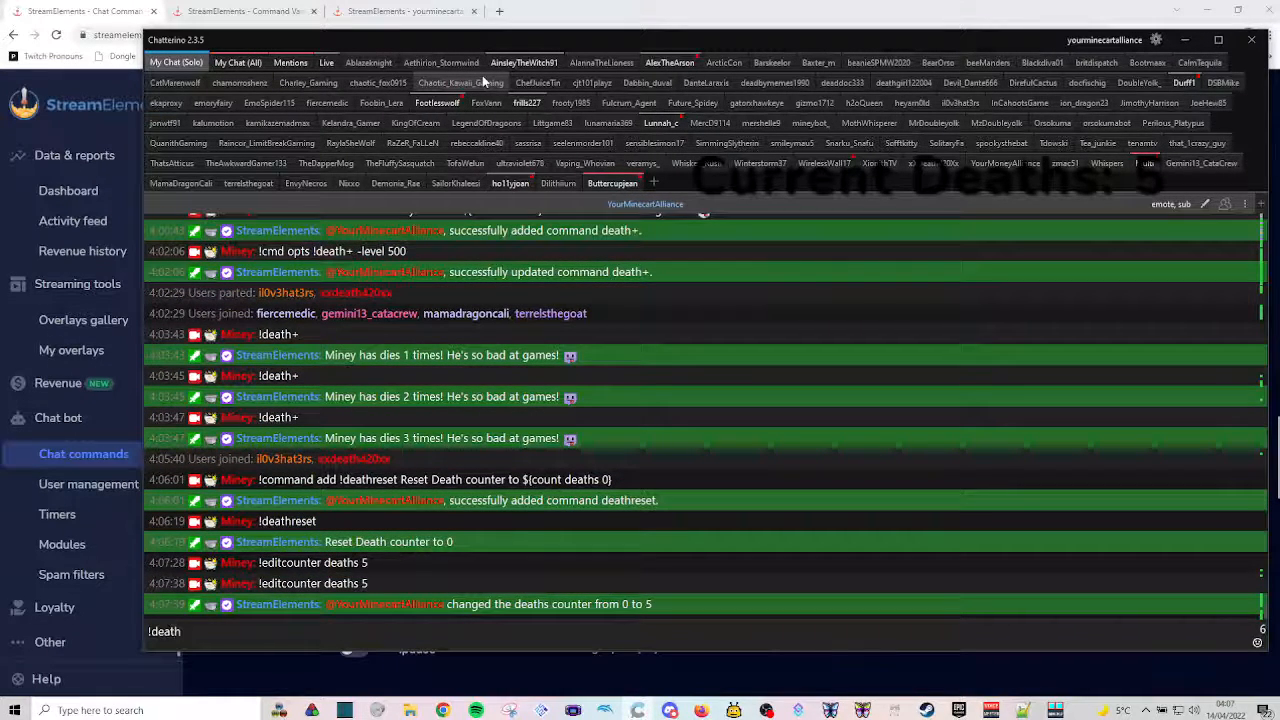
text(+)
key(Return)
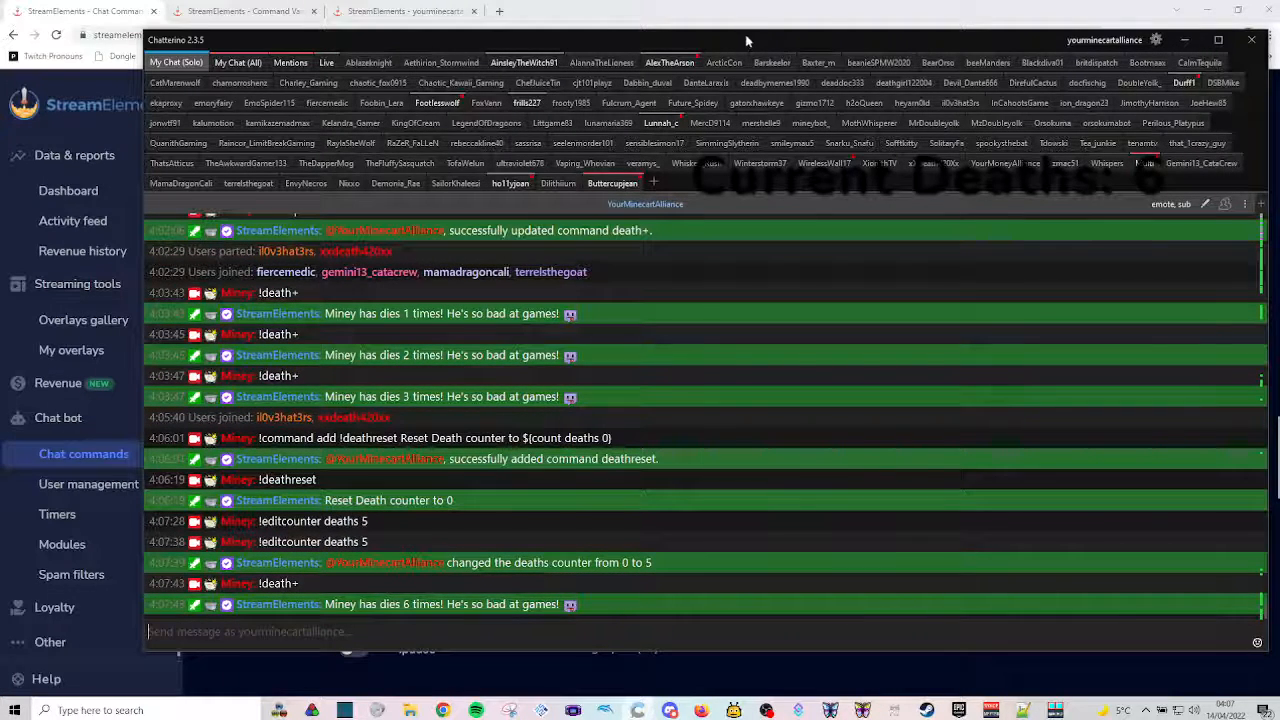
Step: Move the chat window out of the way and check the counter text in the Death Counter overlay editor, leaving nothing selected
drag(746, 40, 743, 561)
click(400, 11)
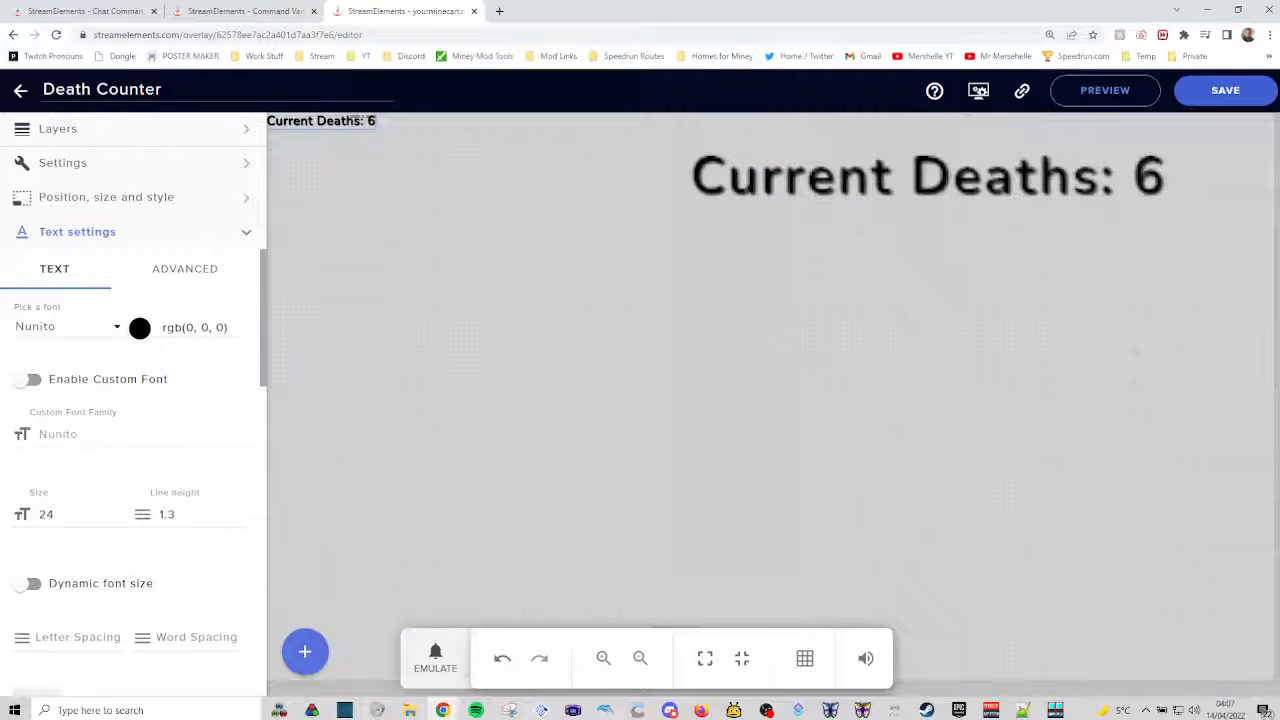
click(948, 230)
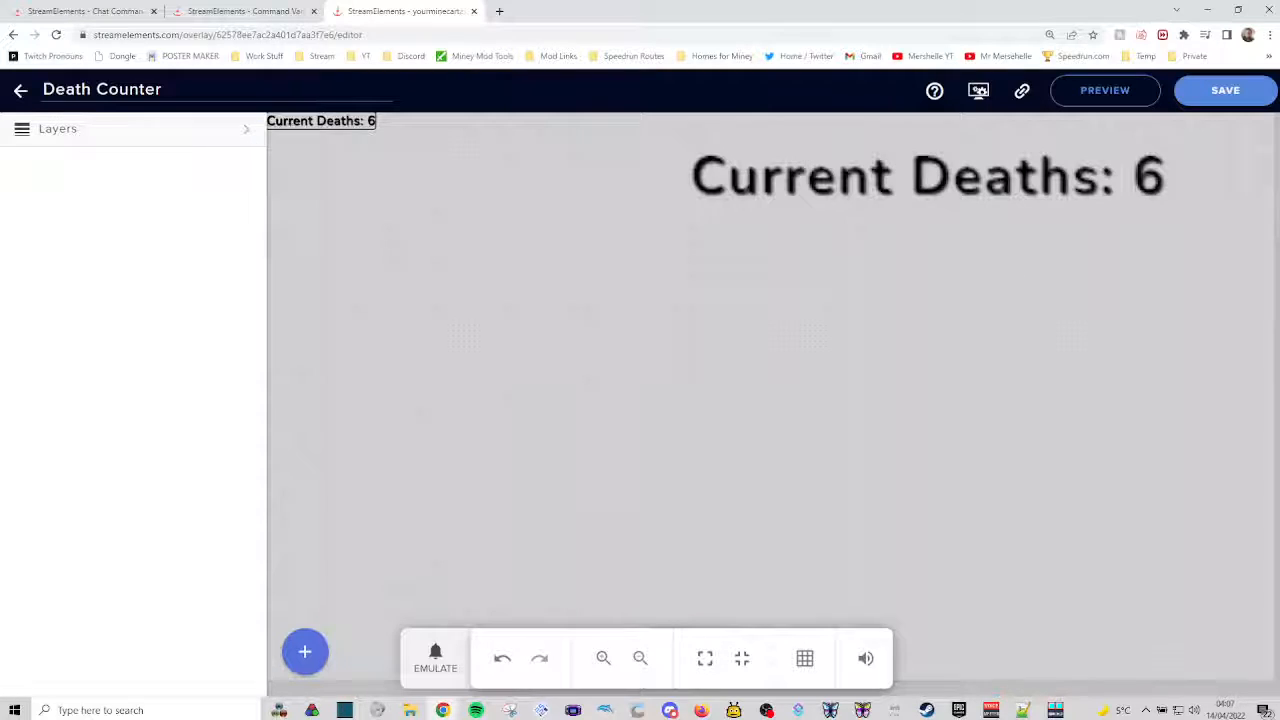
Step: Close all the StreamElements browser tabs and maximize the Chatterino window
click(160, 8)
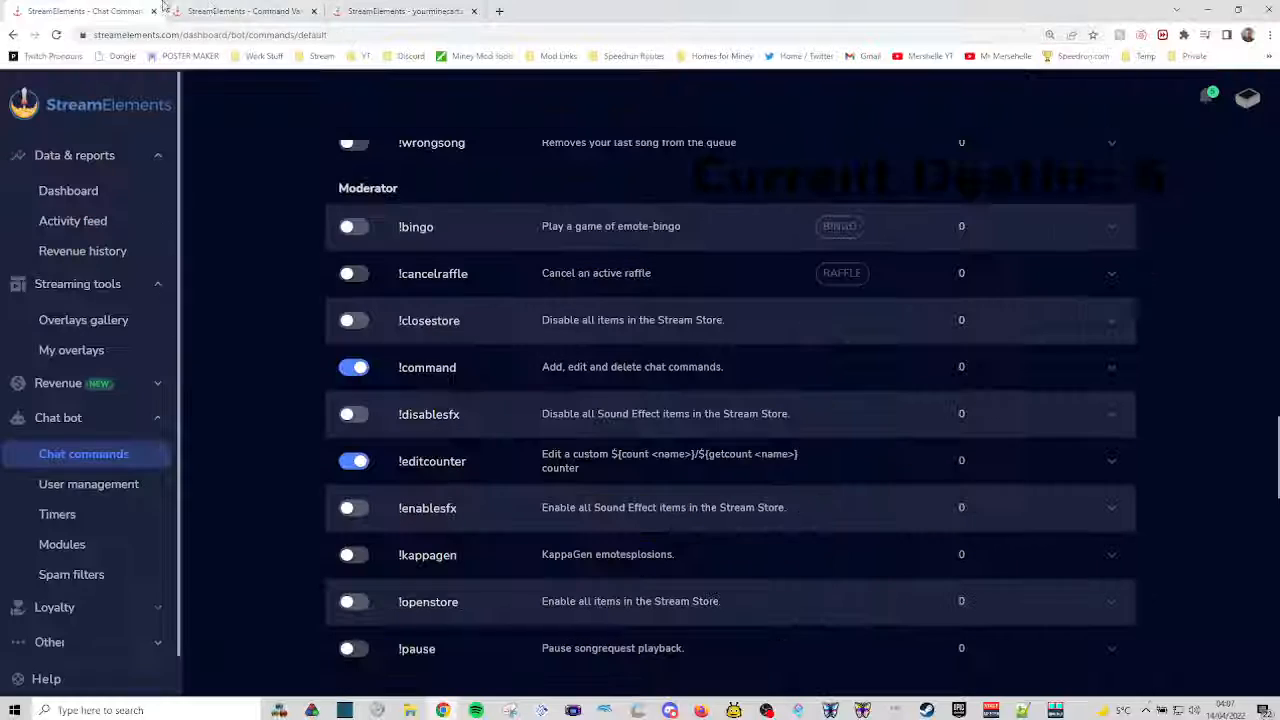
click(154, 11)
click(154, 11)
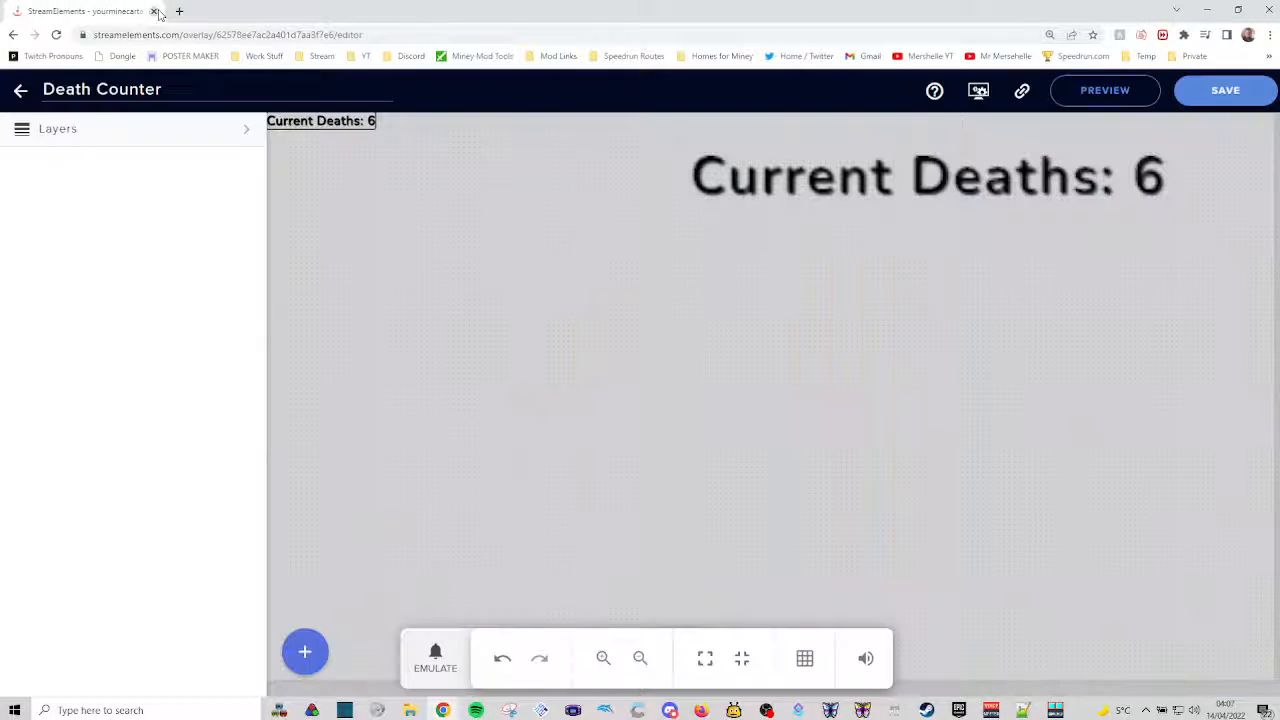
click(157, 12)
drag(621, 575, 561, 131)
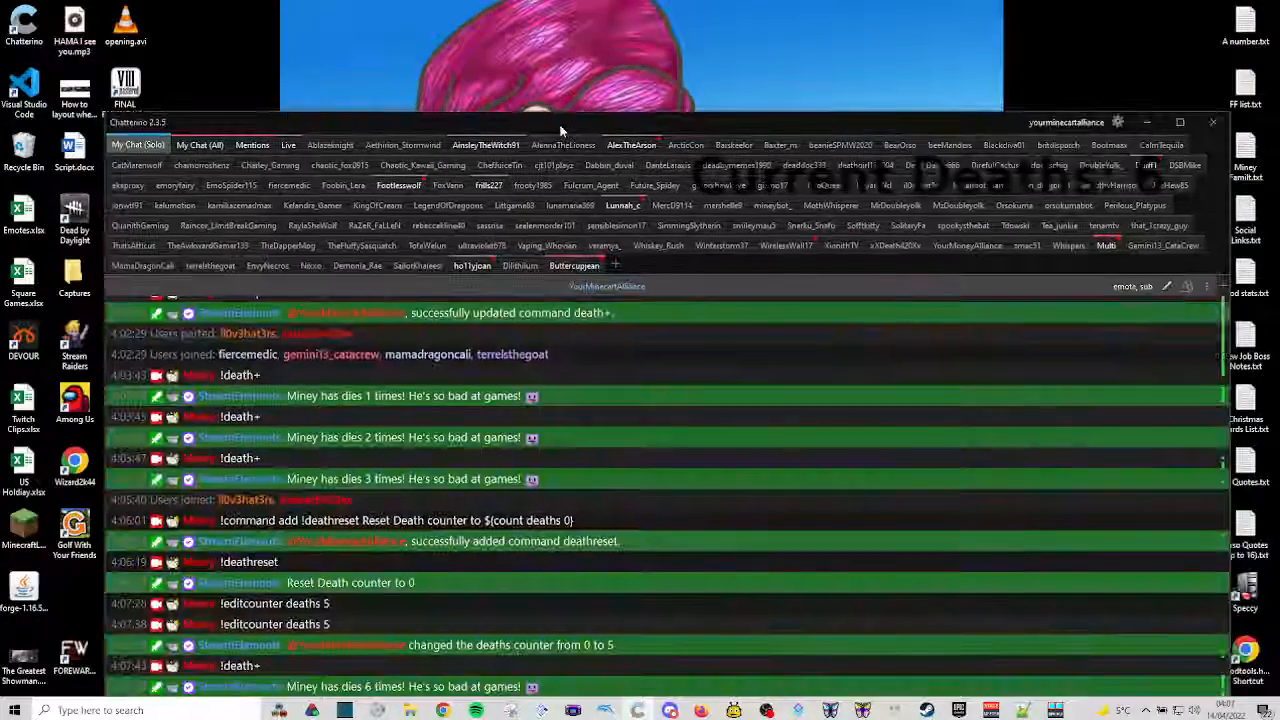
double_click(561, 131)
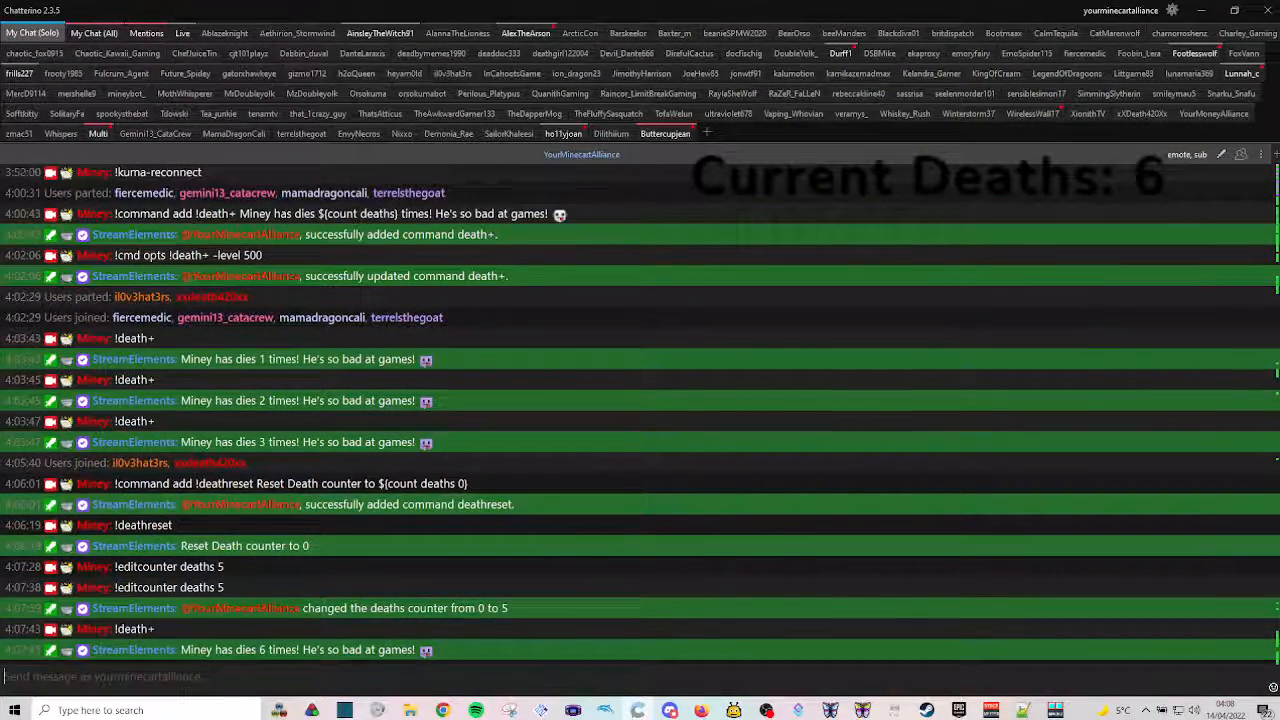